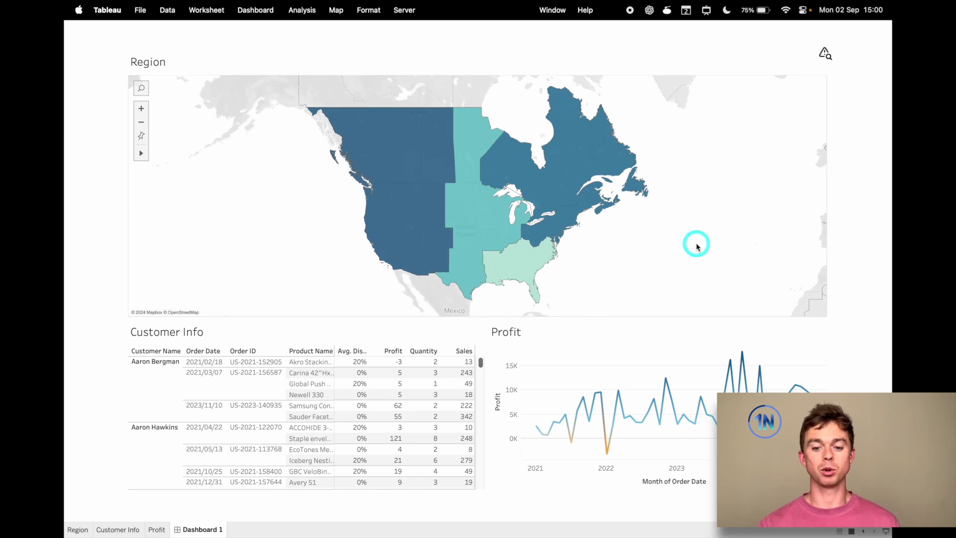
Filter the dashboard to East, then West, and zoom the map into the West region.
click(554, 200)
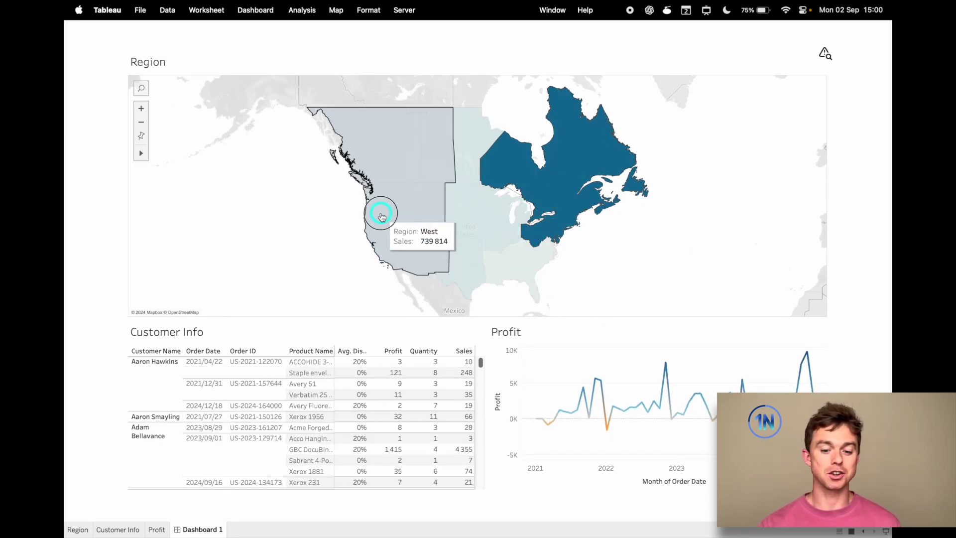
click(381, 217)
scroll(664, 241, up, 2)
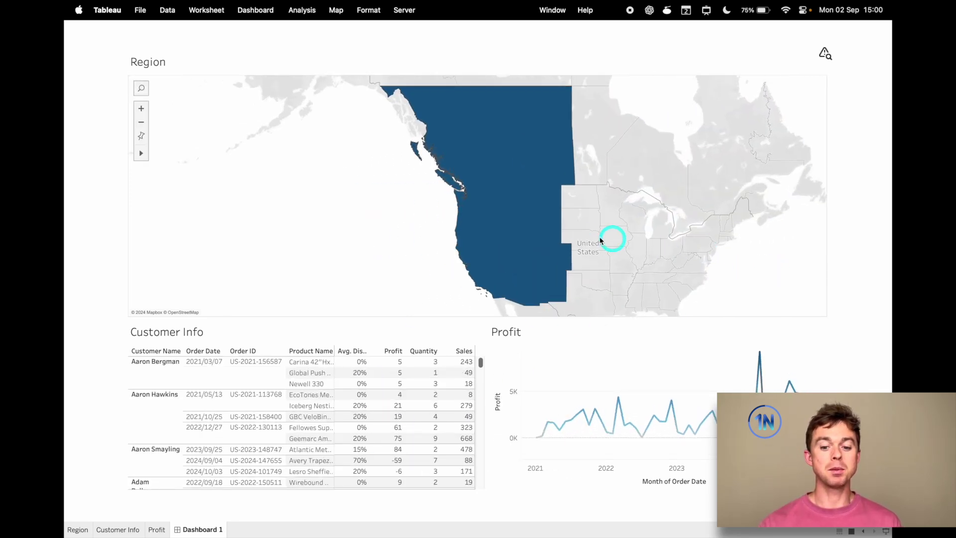
double_click(546, 241)
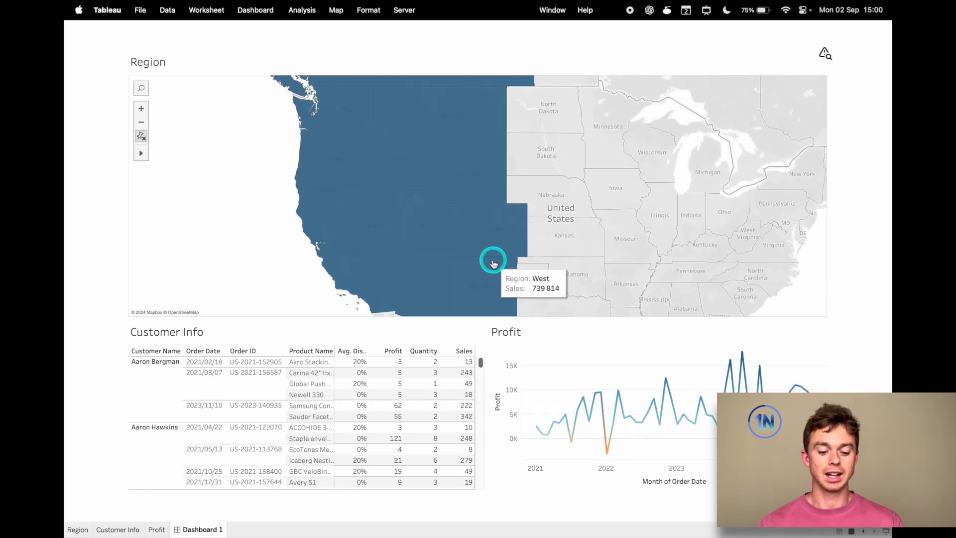
scroll(493, 264, down, 3)
Reselect West, clear the region selection, and display the help overlay.
click(492, 262)
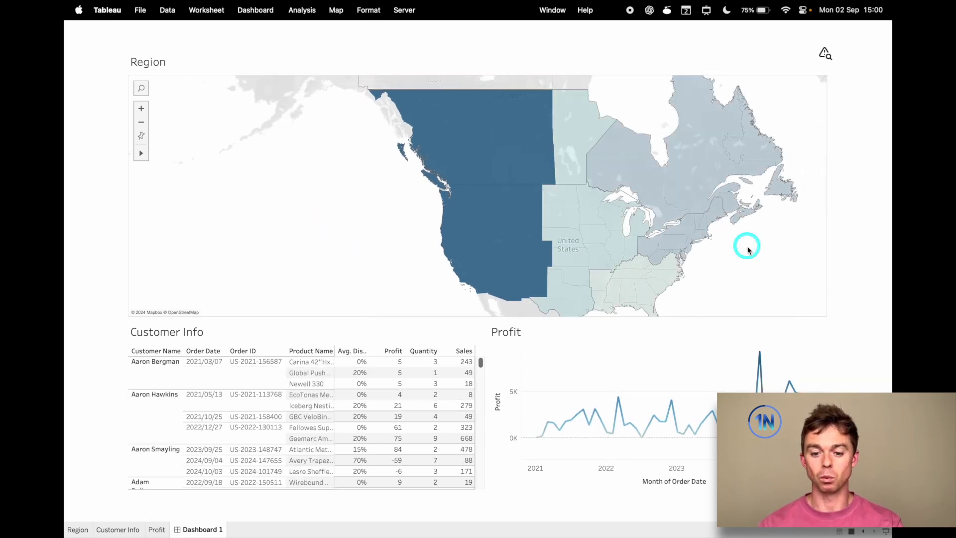
click(749, 249)
click(825, 53)
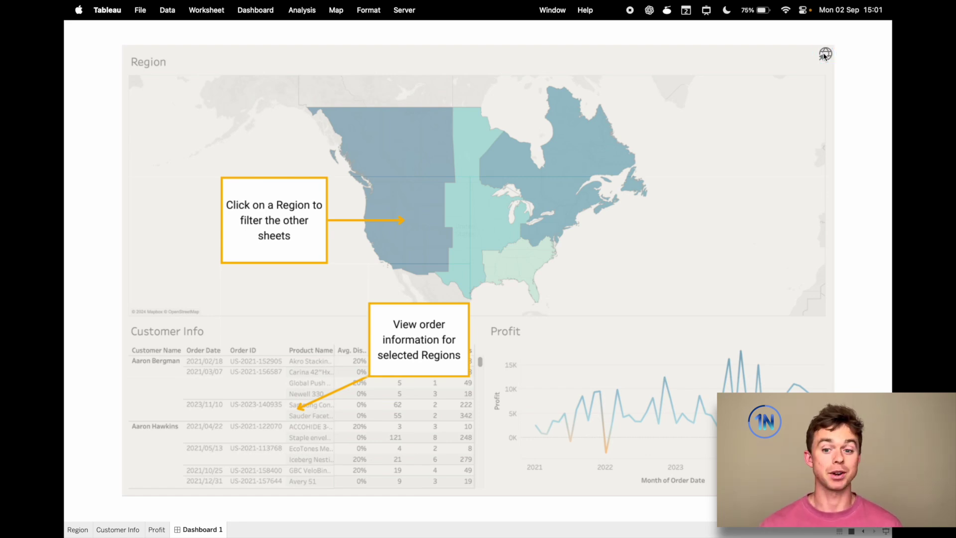
Hide the help overlay, toggle it on and off once more, and clear the map selection.
click(826, 54)
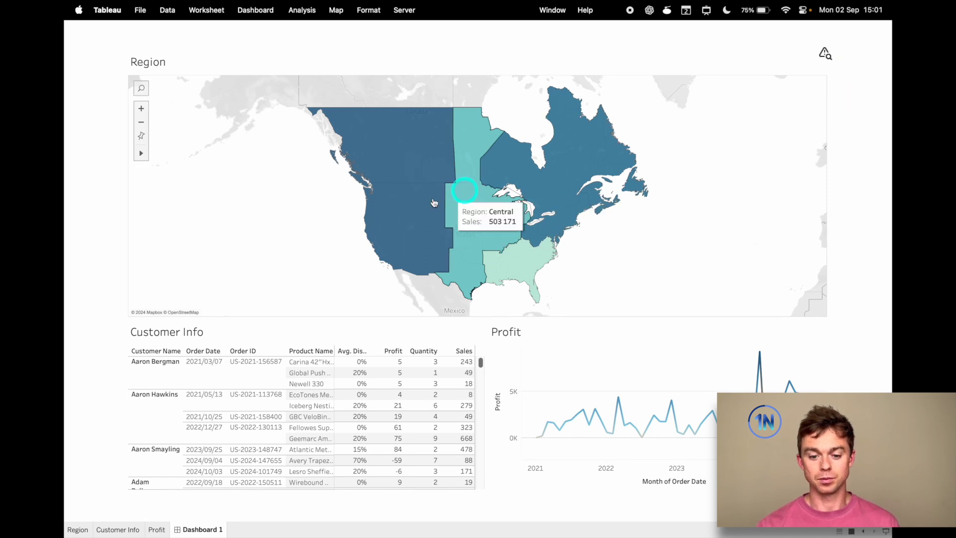
click(729, 74)
click(825, 54)
click(825, 53)
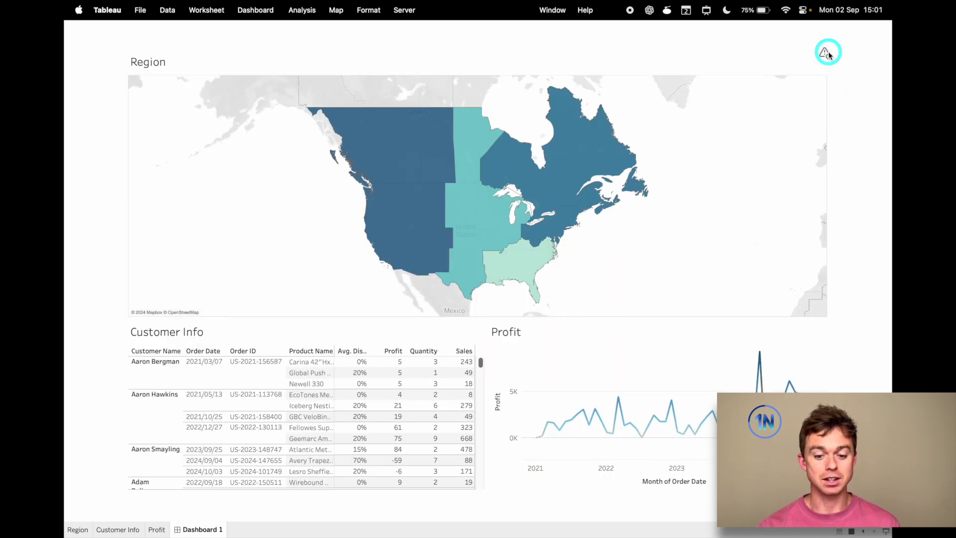
click(716, 198)
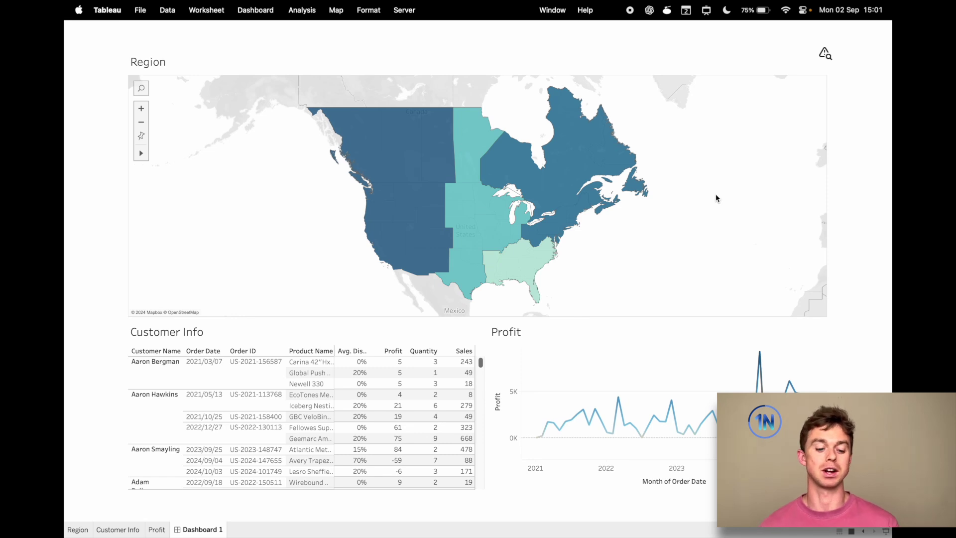
Exit presentation mode, deselect the Region map, and switch to the Canva overlay design.
key(Escape)
click(772, 210)
click(244, 247)
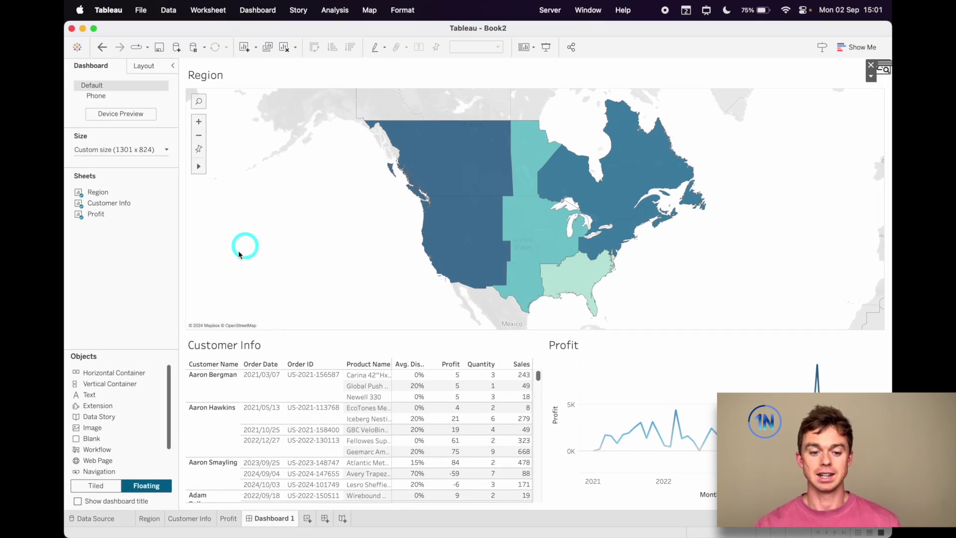
click(148, 293)
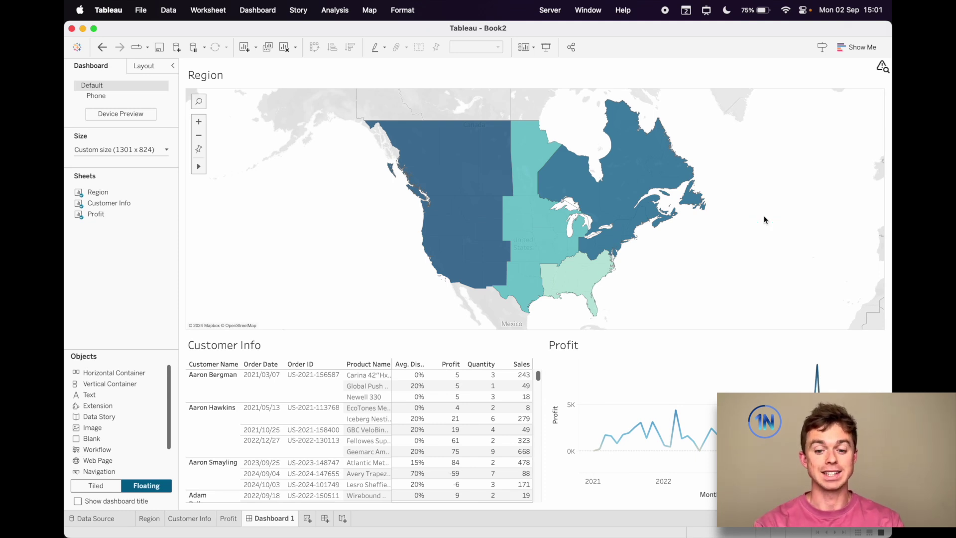
key(ctrl+Up)
click(812, 302)
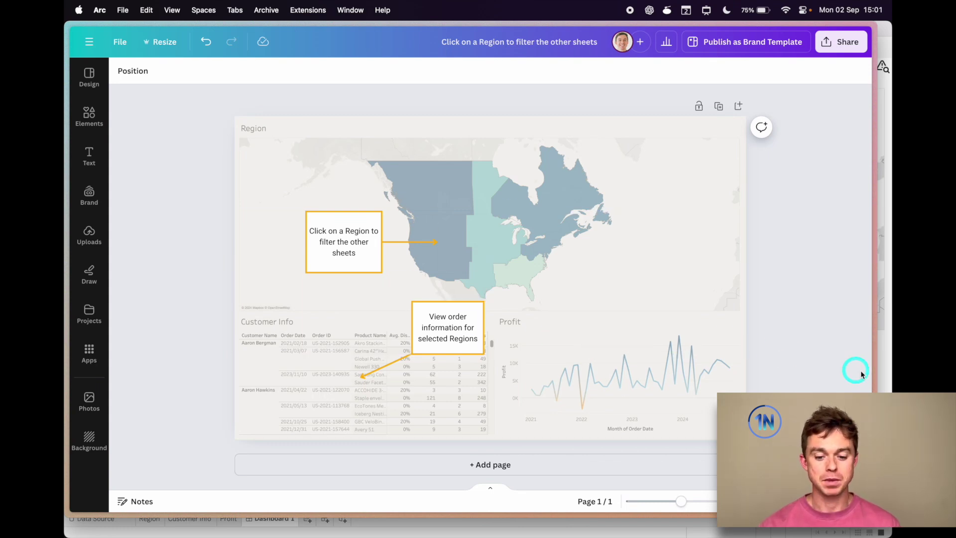
Undo to restore page 2, then select the region-filter and order-information text boxes.
key(super+z)
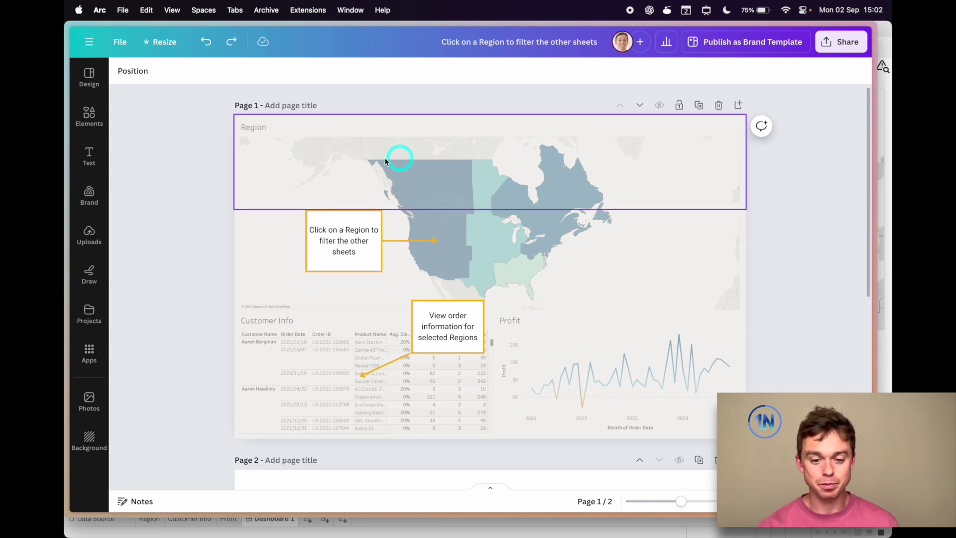
click(339, 244)
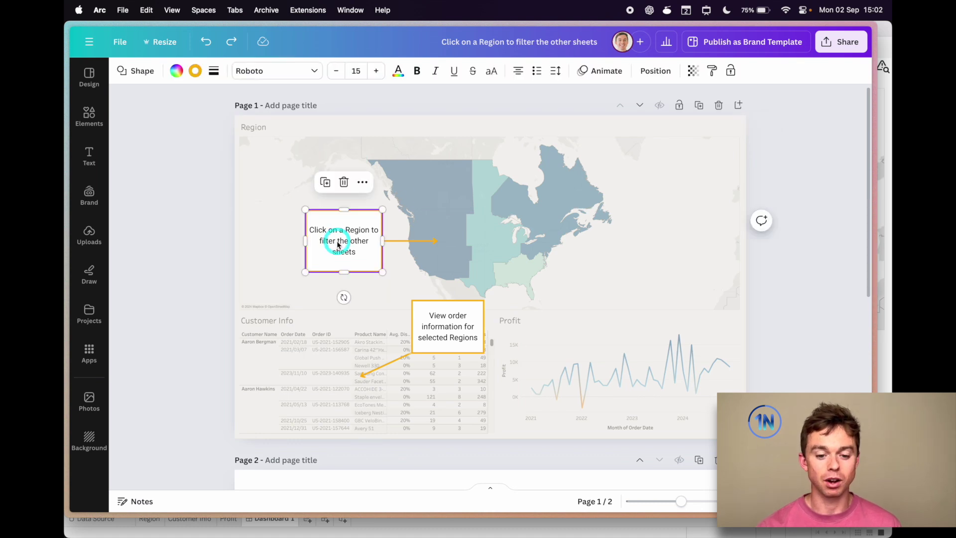
click(455, 338)
click(348, 248)
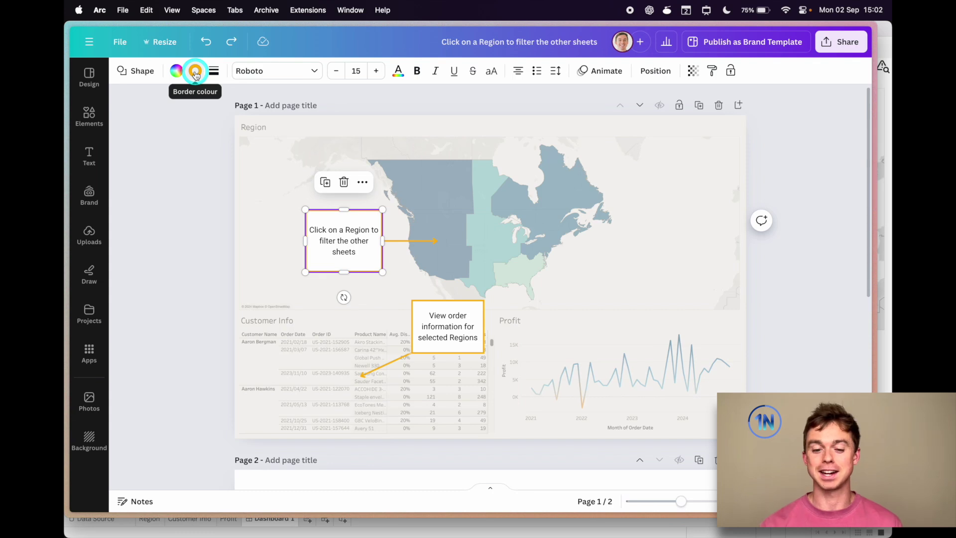
Inspect the two callout arrows, then select the top Region image block.
click(406, 241)
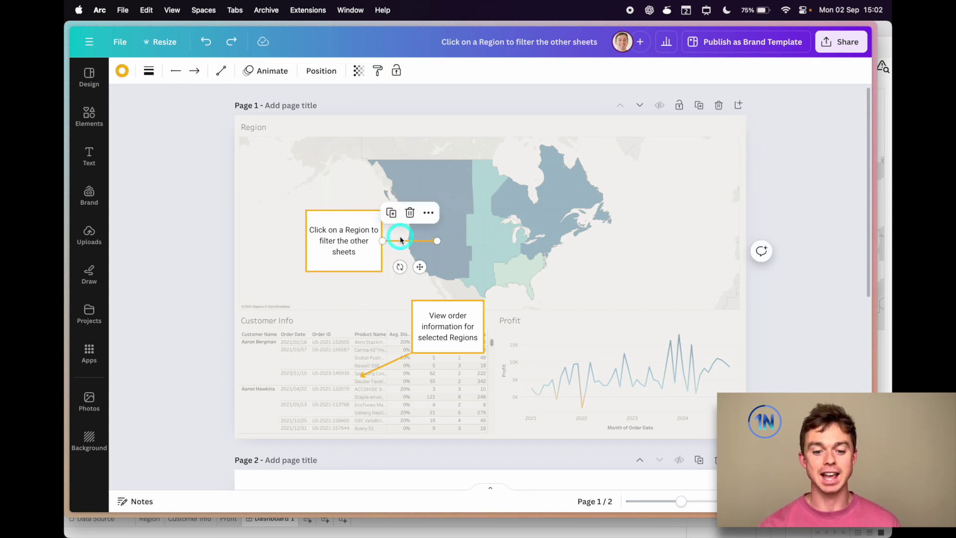
click(387, 367)
click(179, 271)
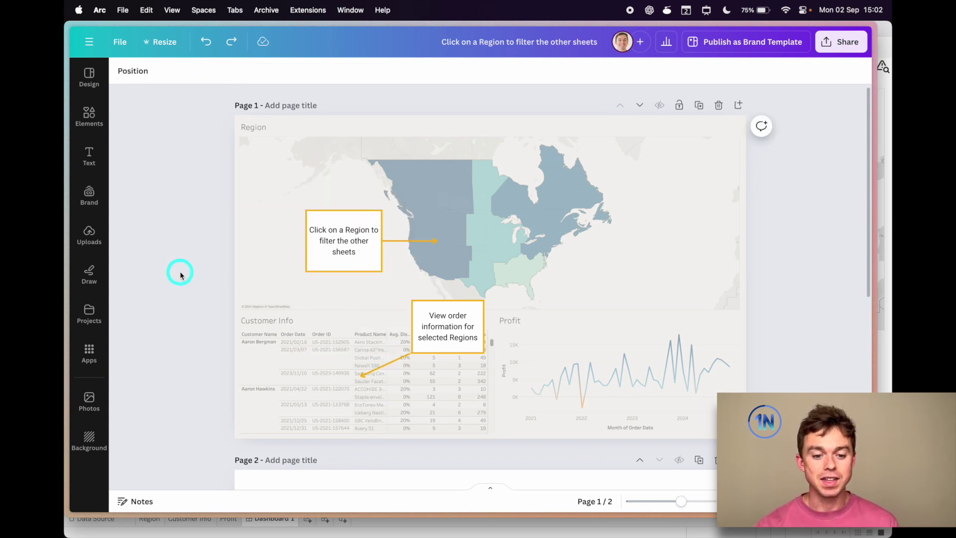
click(288, 151)
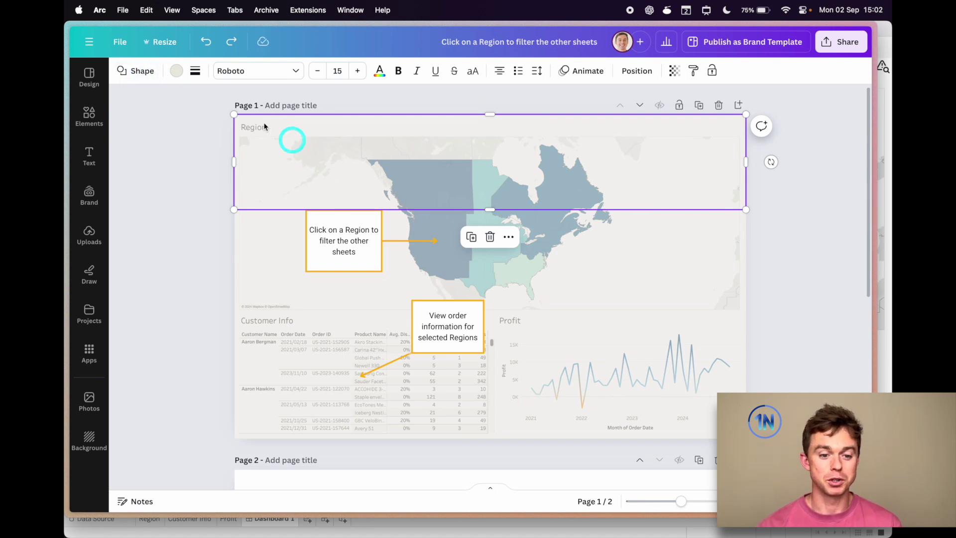
Check the Region block's fill colour and drag its transparency slider.
click(177, 70)
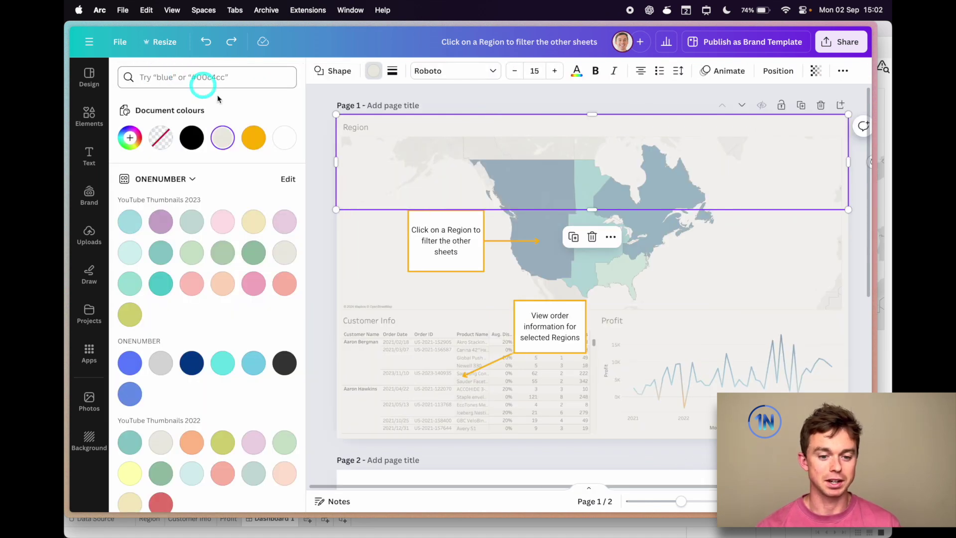
click(320, 185)
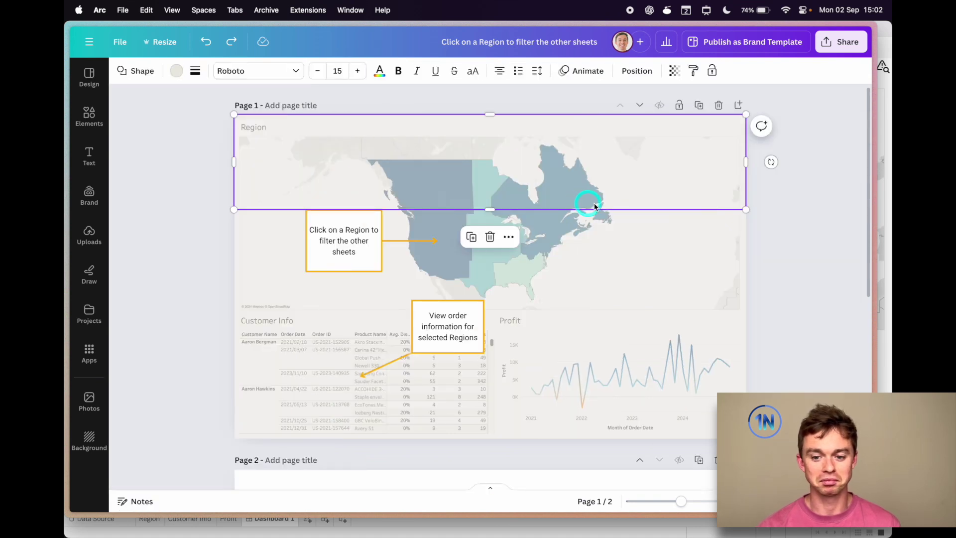
click(674, 70)
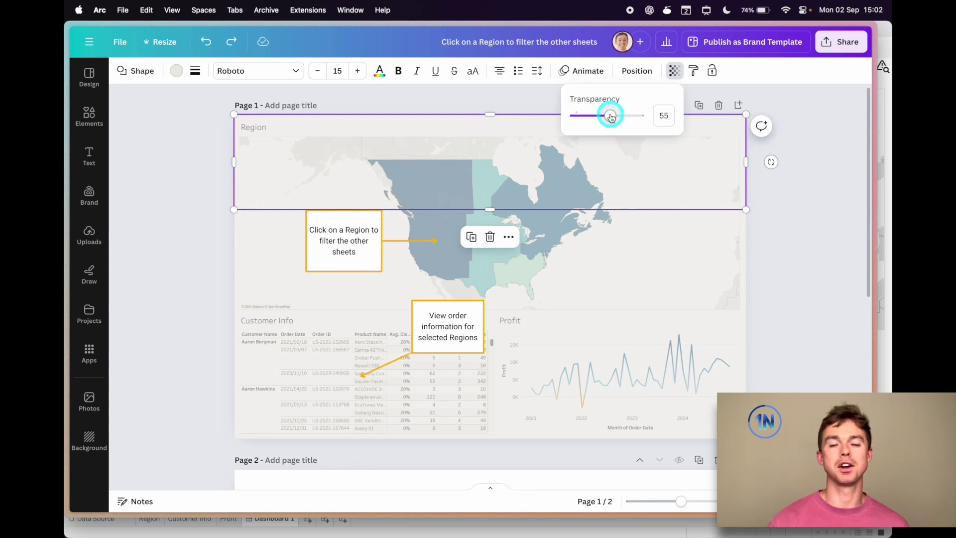
mouse_move(610, 117)
mouse_down()
mouse_move(565, 111)
mouse_move(682, 118)
mouse_move(619, 123)
mouse_up()
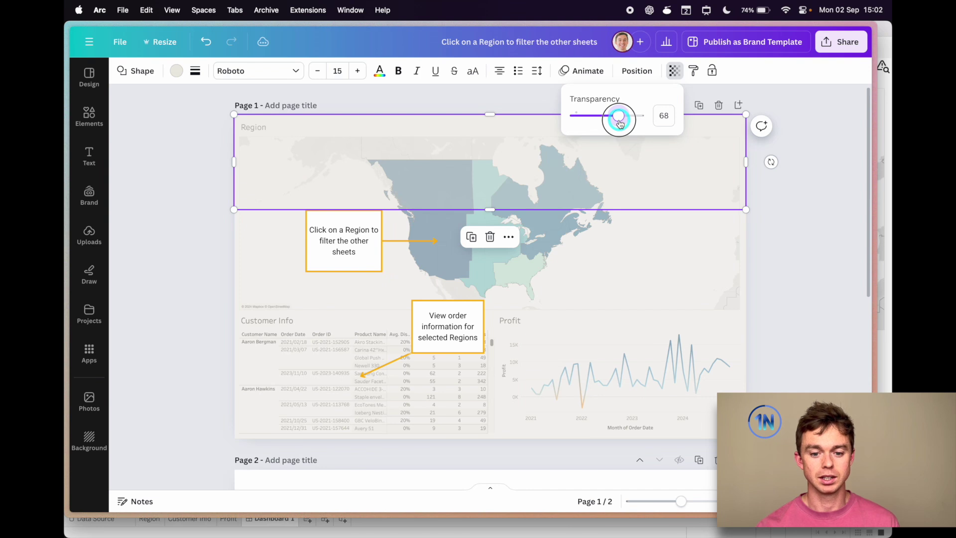
Compare the lower map block's transparency, then set the top Region block's transparency to 55.
click(641, 256)
click(673, 70)
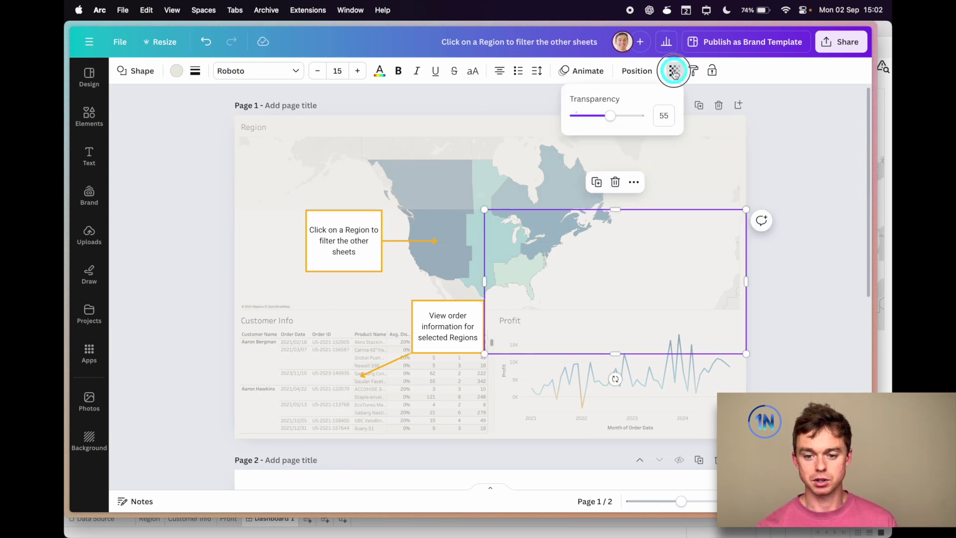
click(540, 156)
click(675, 71)
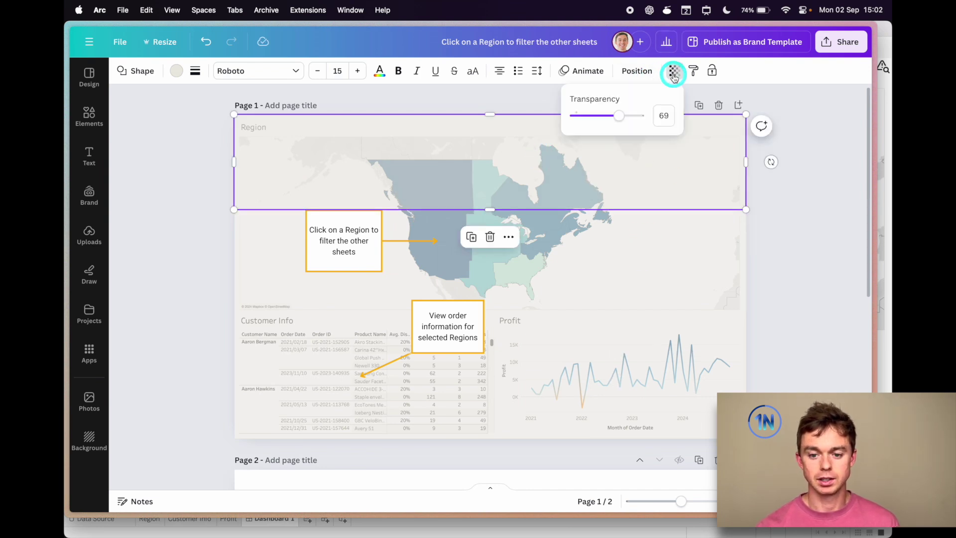
click(664, 114)
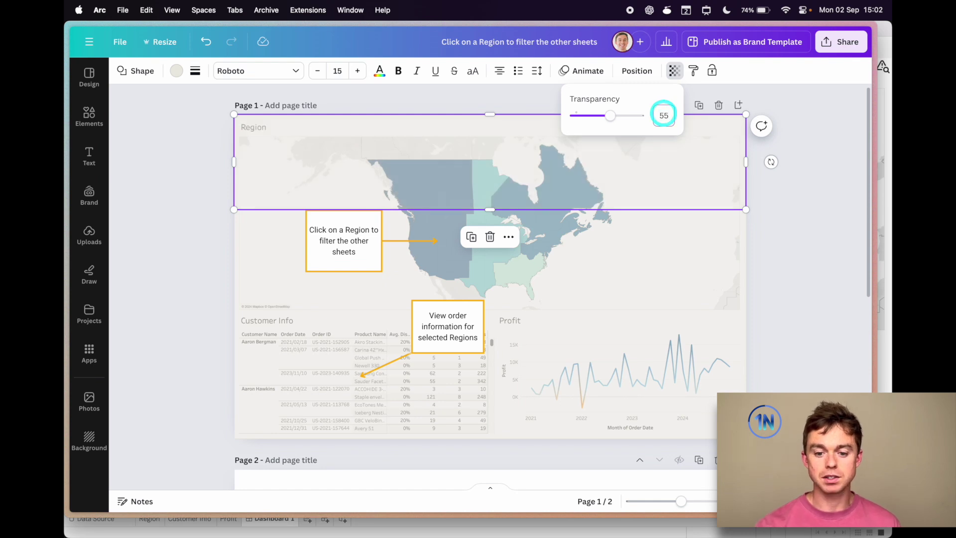
click(807, 222)
click(810, 228)
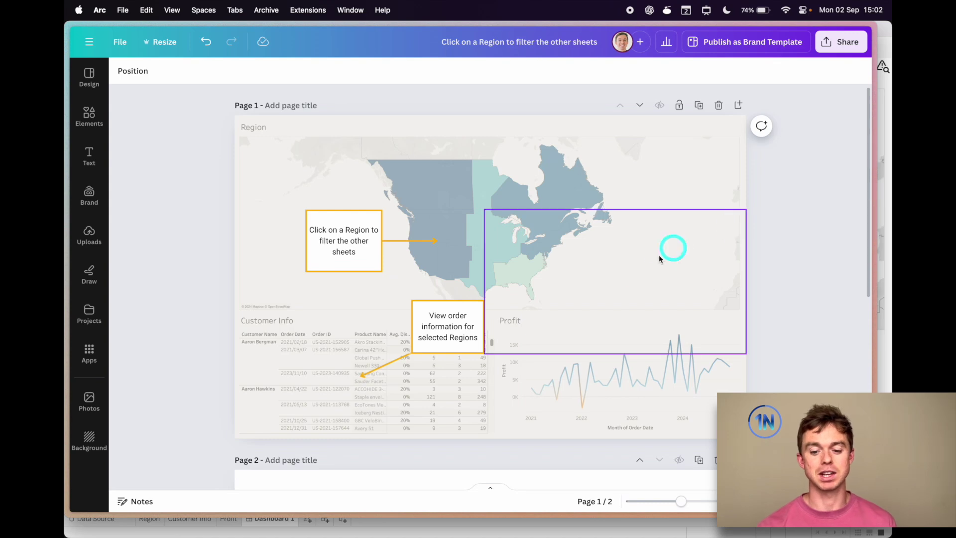
Glance at the Share options, then switch back to the Tableau window.
click(841, 42)
click(775, 363)
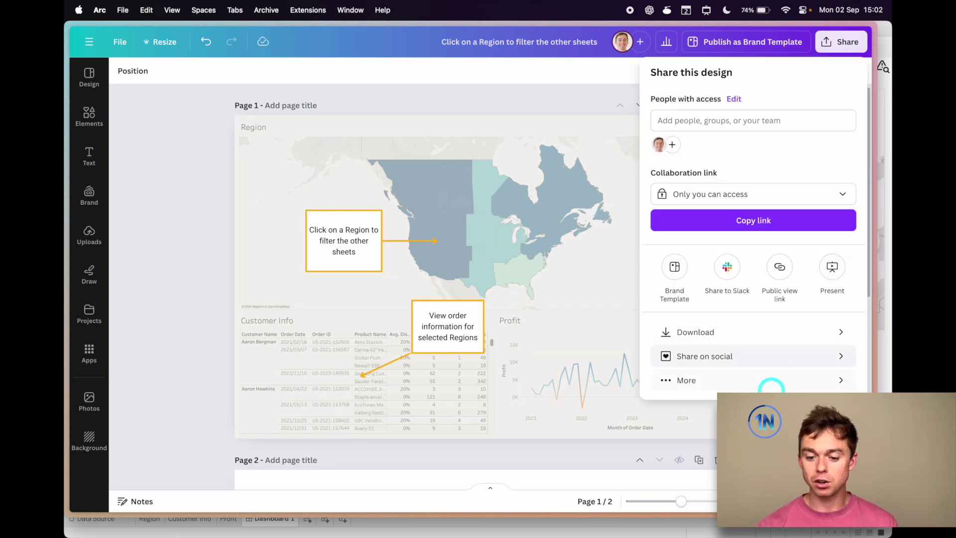
key(ctrl+Up)
click(259, 177)
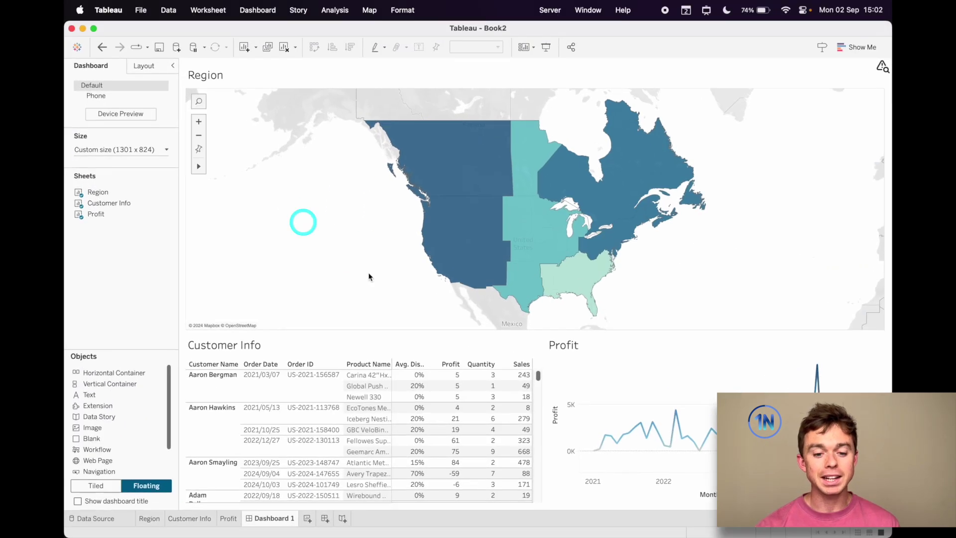
right_click(274, 524)
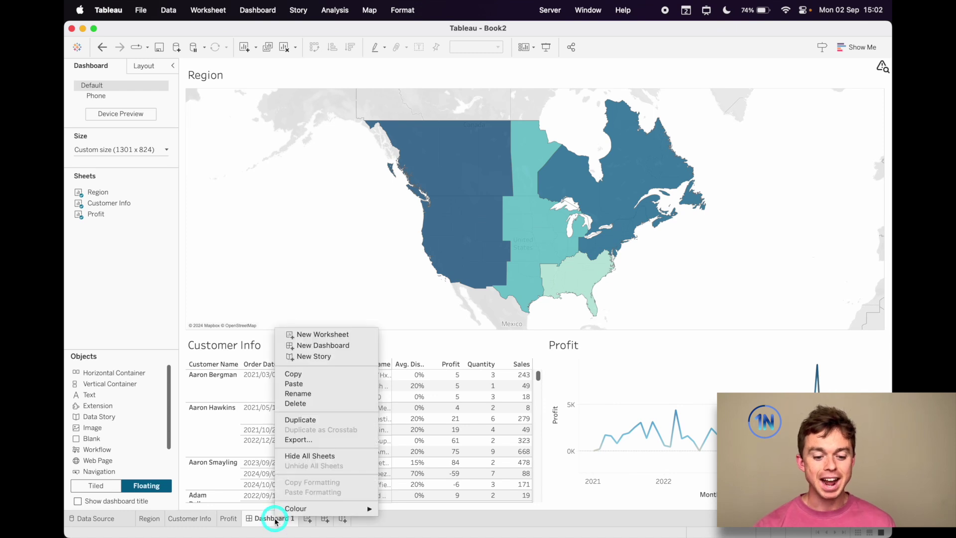
click(143, 337)
click(758, 94)
click(878, 70)
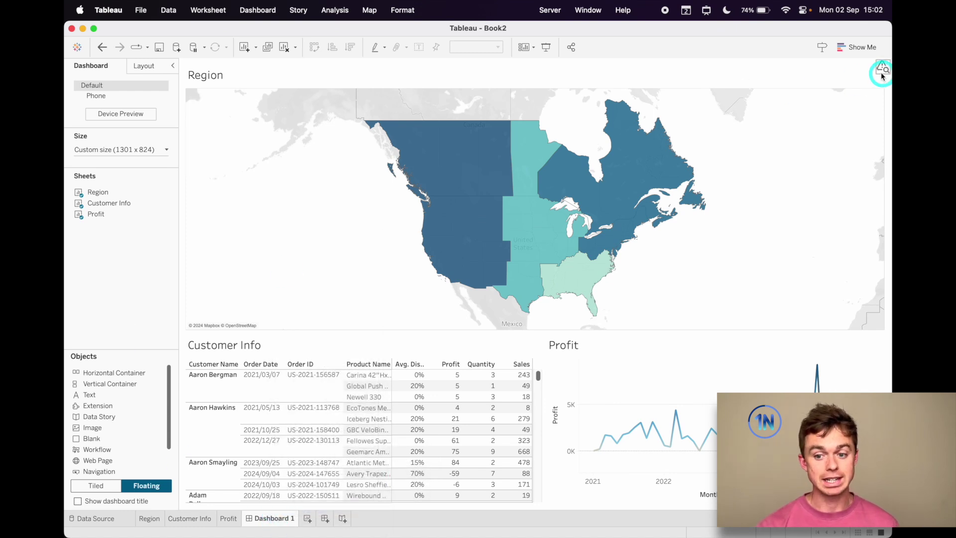
click(884, 69)
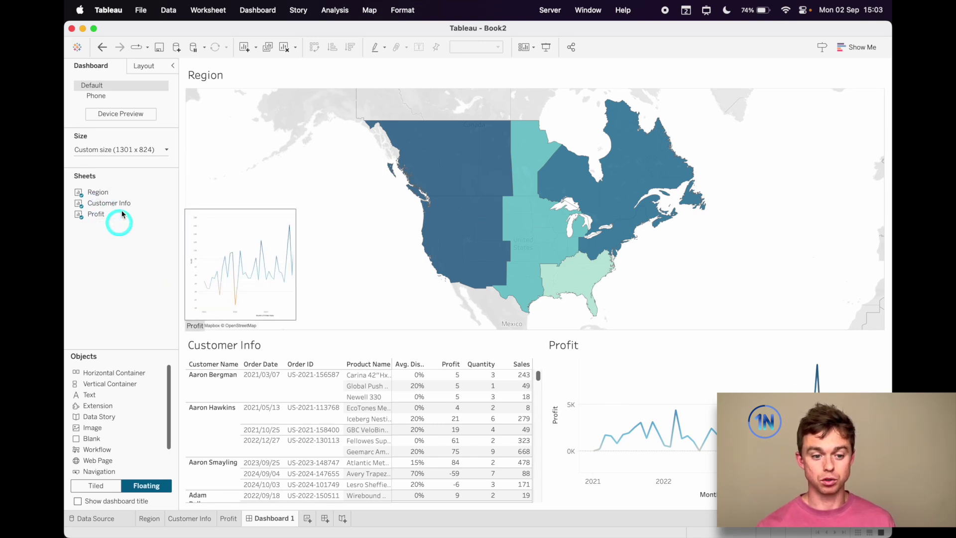
click(134, 152)
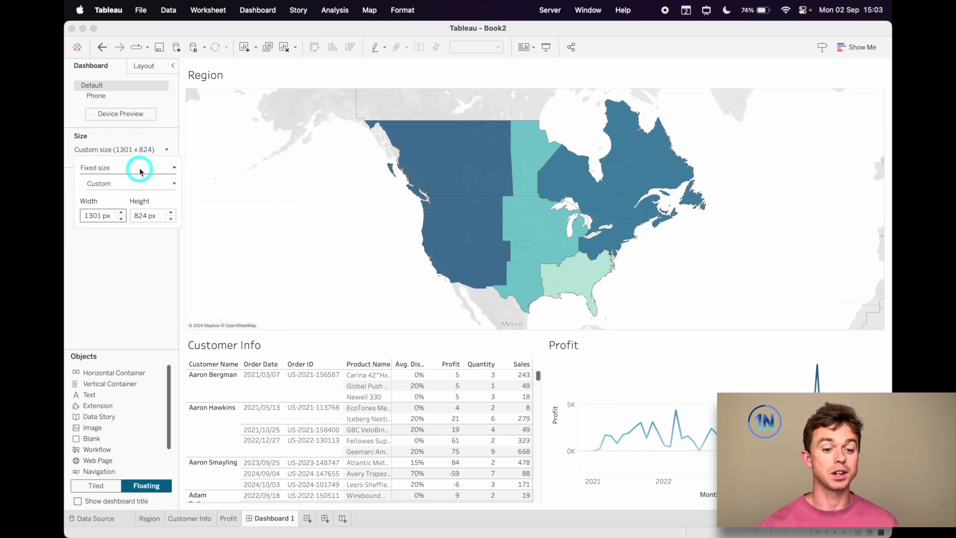
click(143, 154)
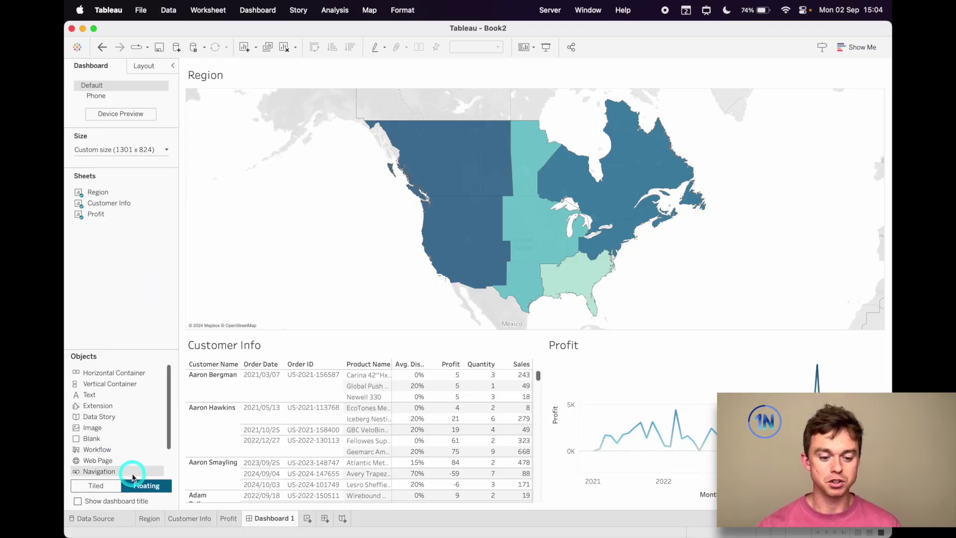
With Floating on, add an image object showing Downloads' Filter Region Sheets (1).png, centred over the map.
click(149, 486)
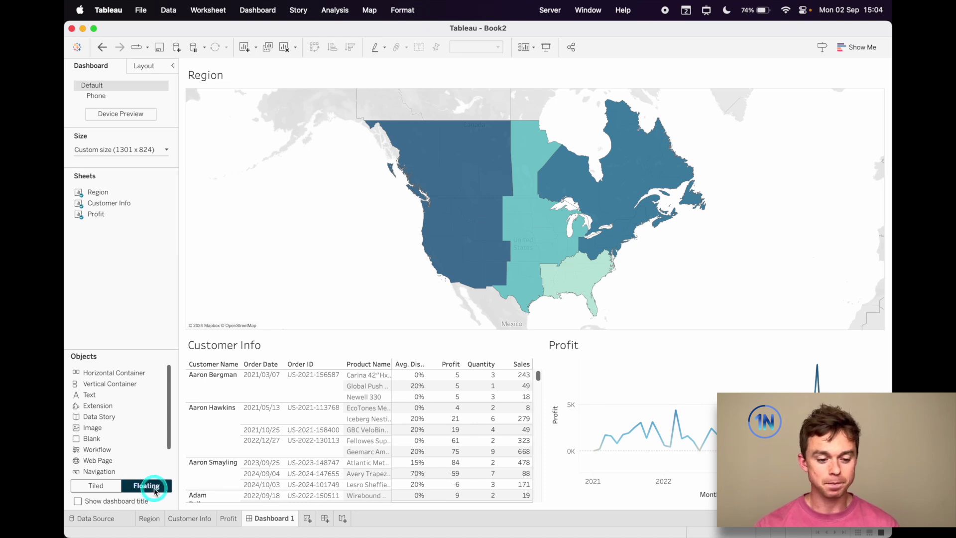
drag(96, 428, 235, 137)
click(510, 218)
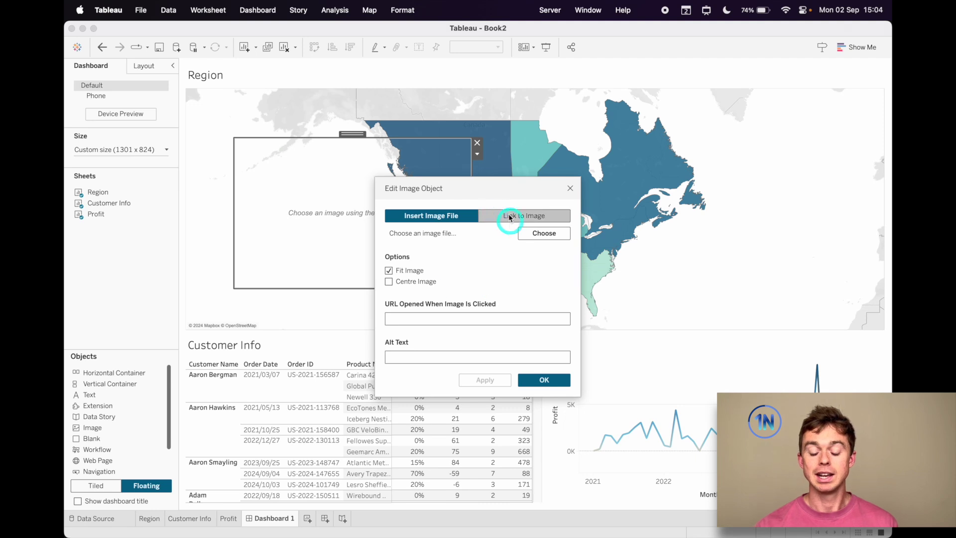
click(543, 234)
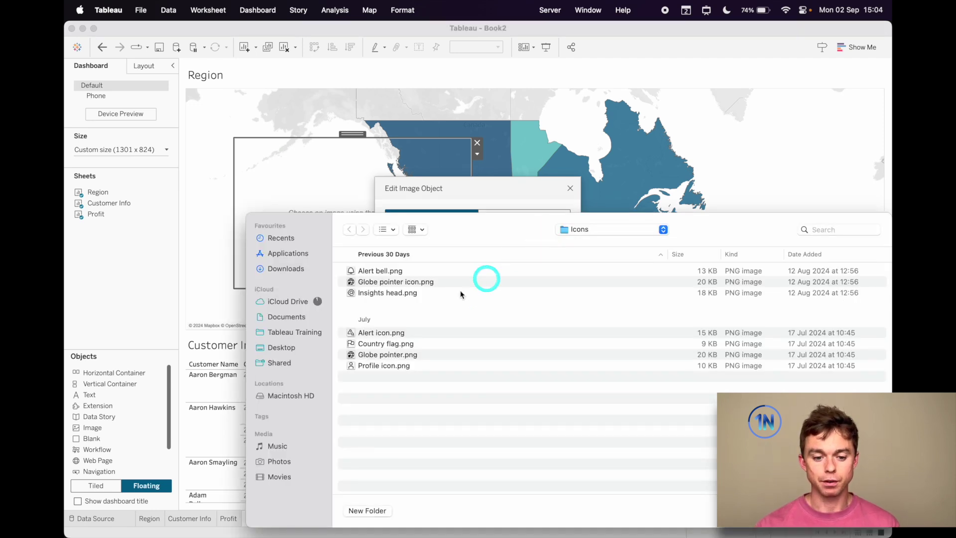
click(306, 269)
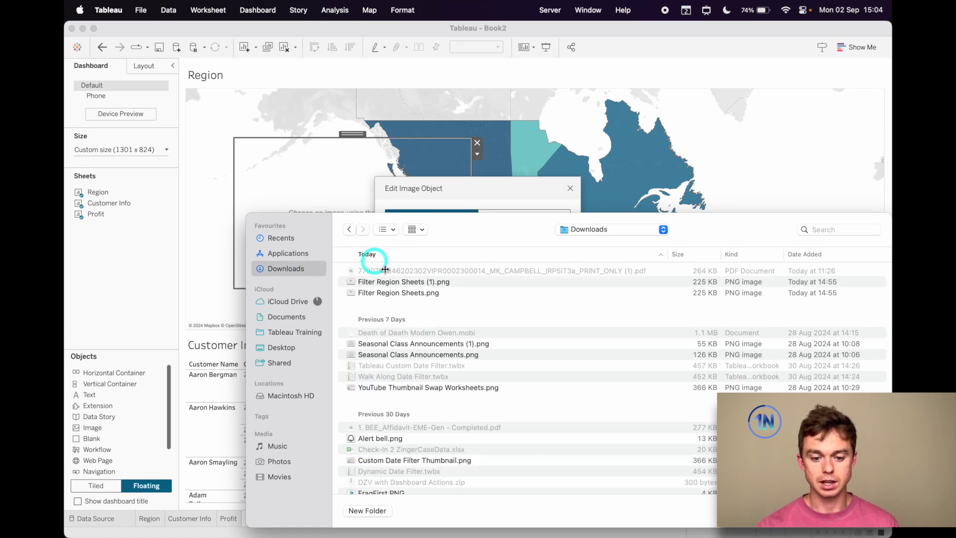
click(407, 283)
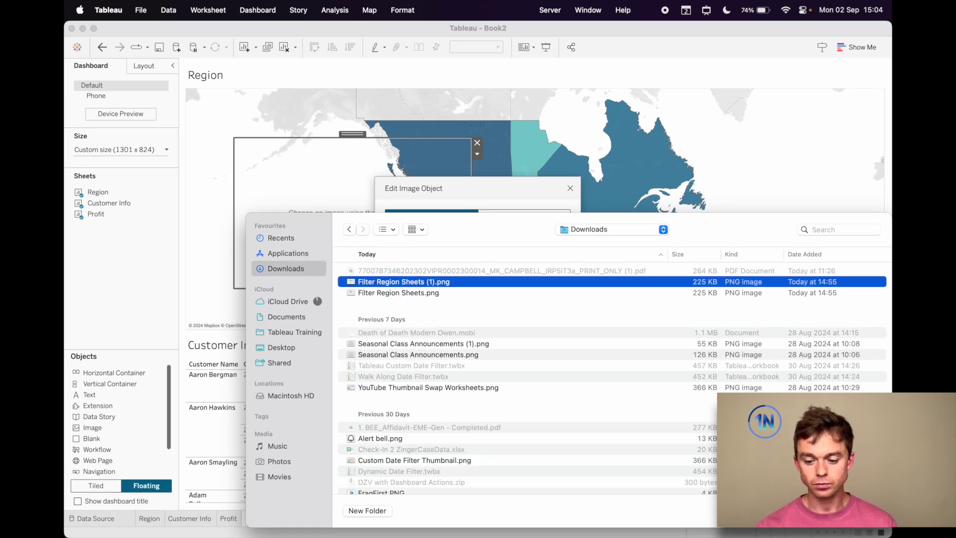
key(Return)
click(420, 271)
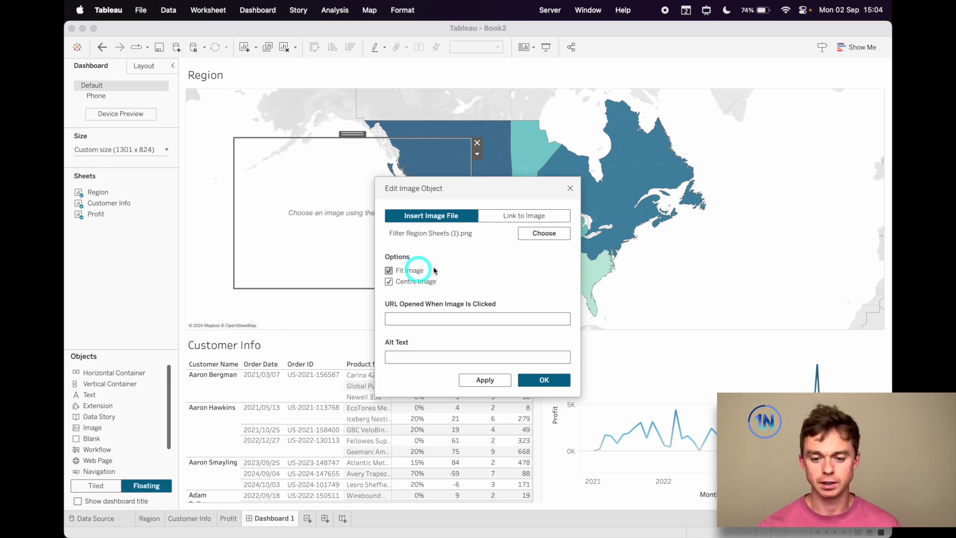
click(545, 380)
click(377, 198)
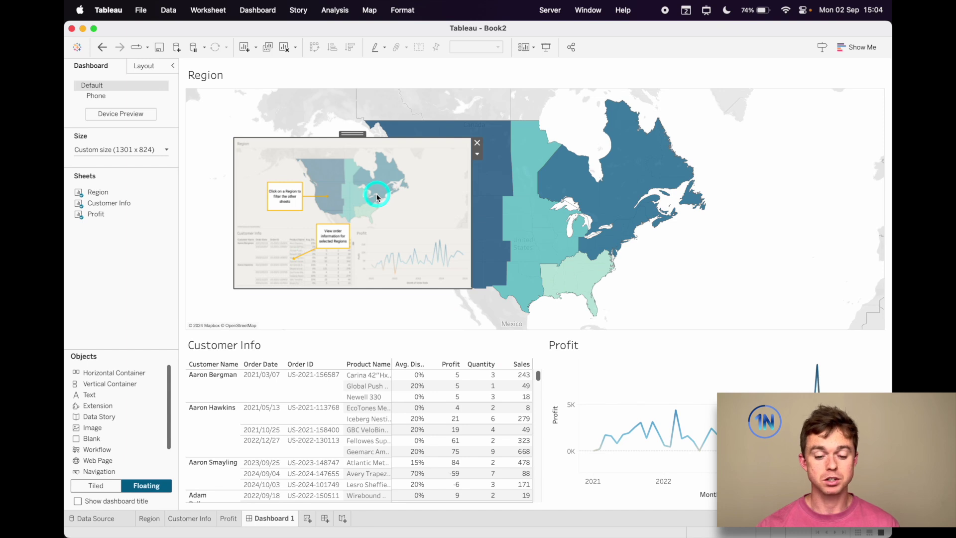
Move the help image to the top-left corner and stretch it across the whole dashboard.
drag(351, 133, 295, 58)
click(441, 97)
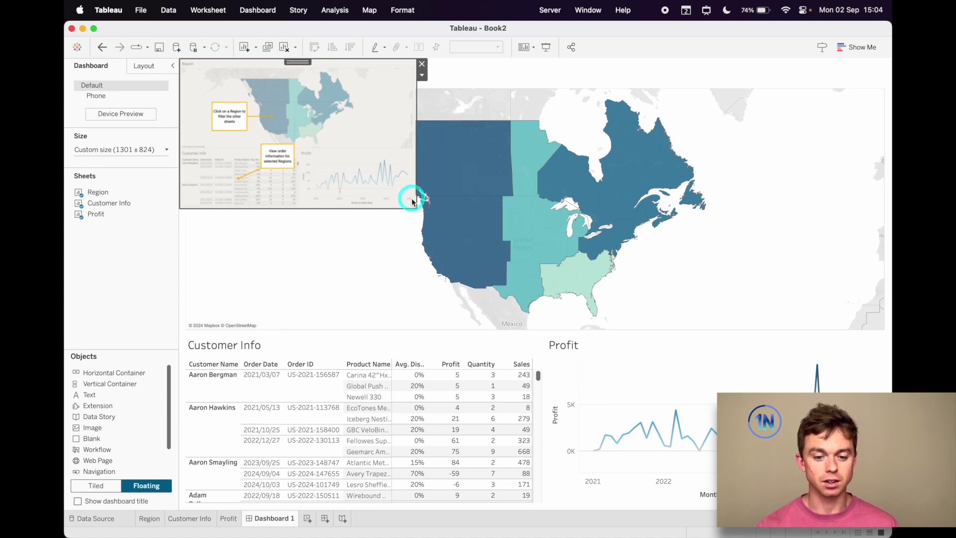
click(465, 220)
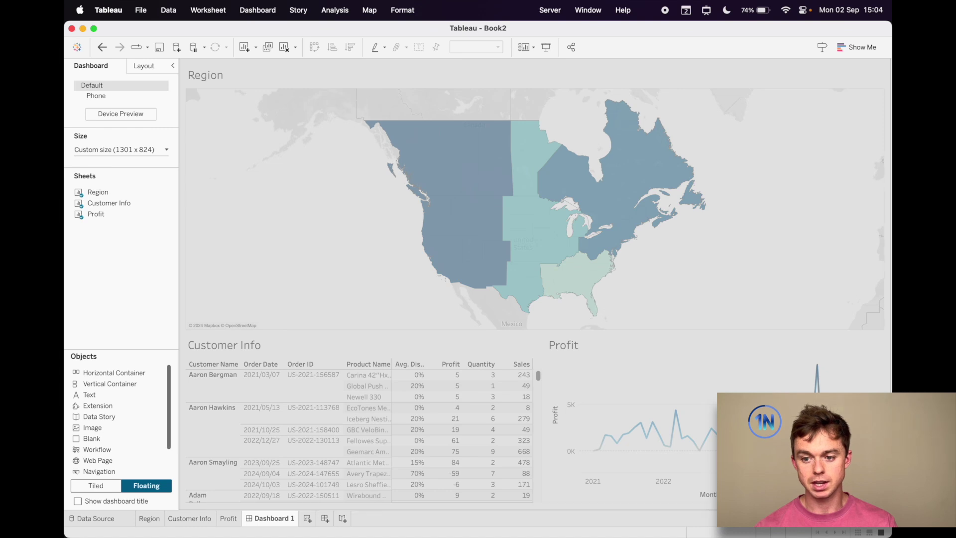
key(super+z)
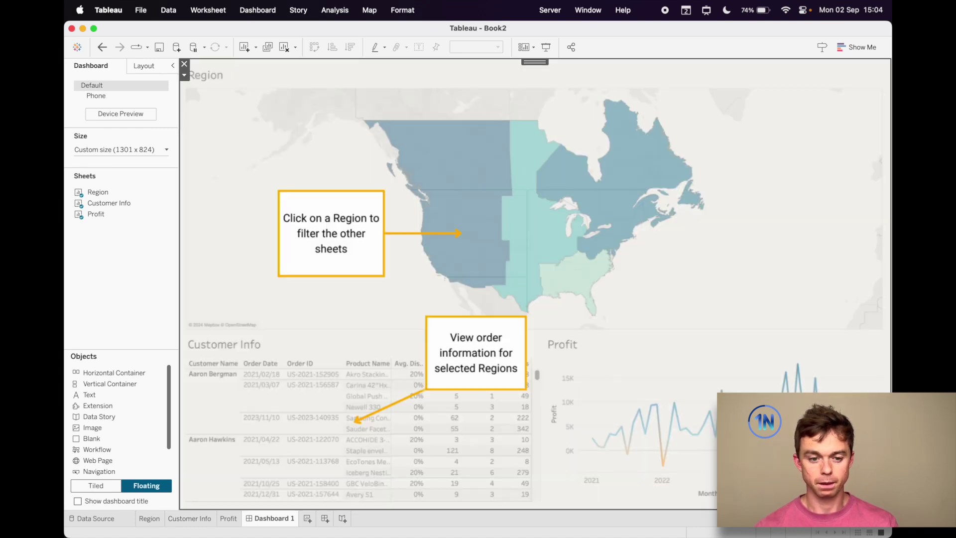
click(399, 202)
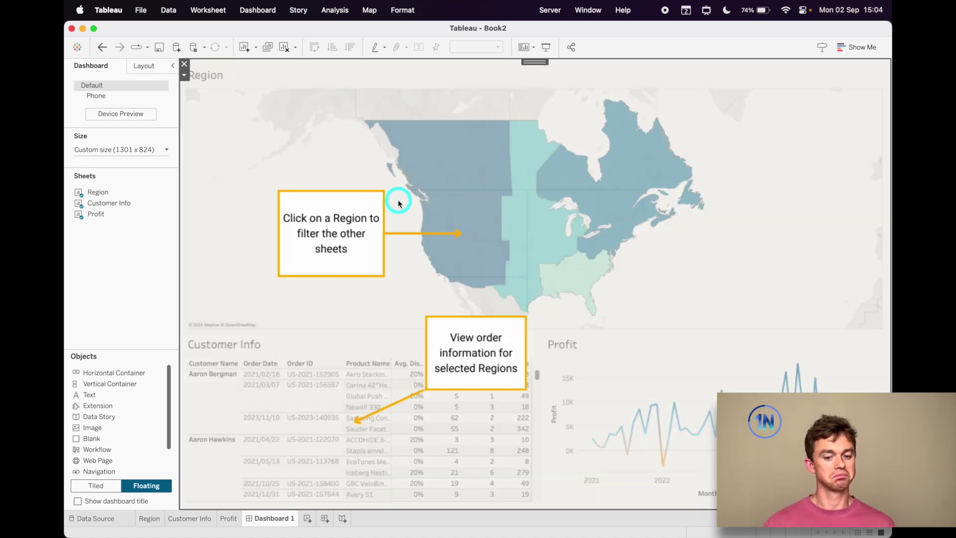
click(184, 75)
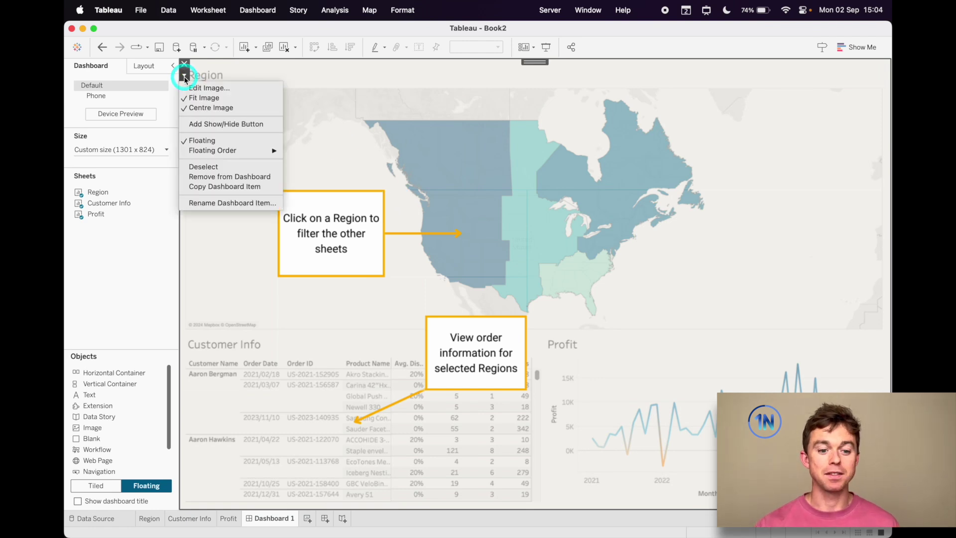
Add a Show/Hide button for the overlay image and drag it to the top-right corner.
click(226, 124)
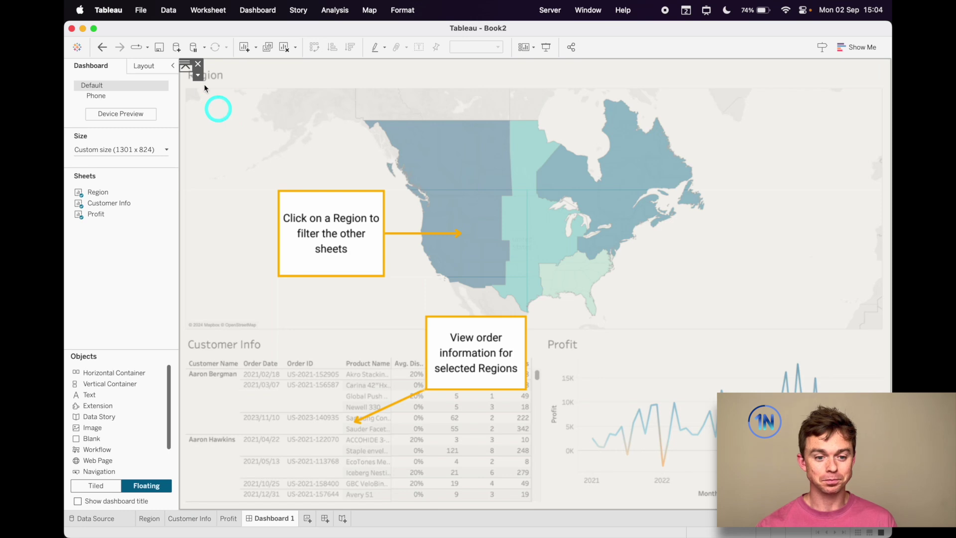
drag(186, 62, 871, 76)
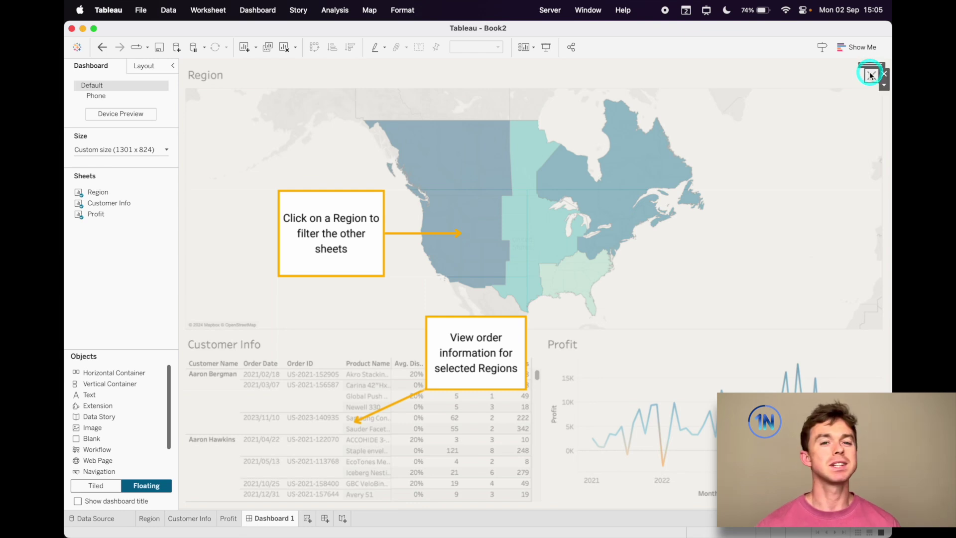
Toggle the help overlay on and off several times, then clear the map's region filter.
click(871, 77)
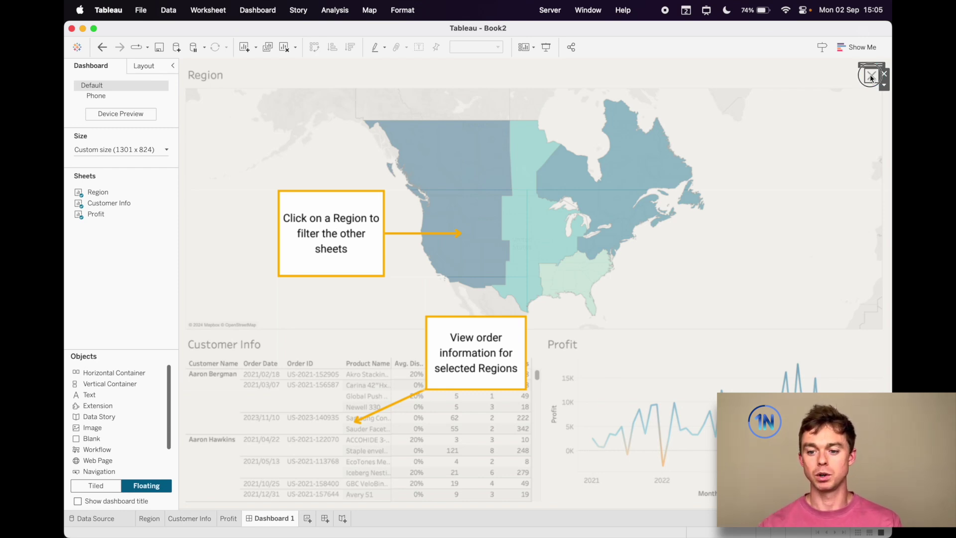
alt+click(871, 76)
alt+click(870, 77)
alt+click(871, 76)
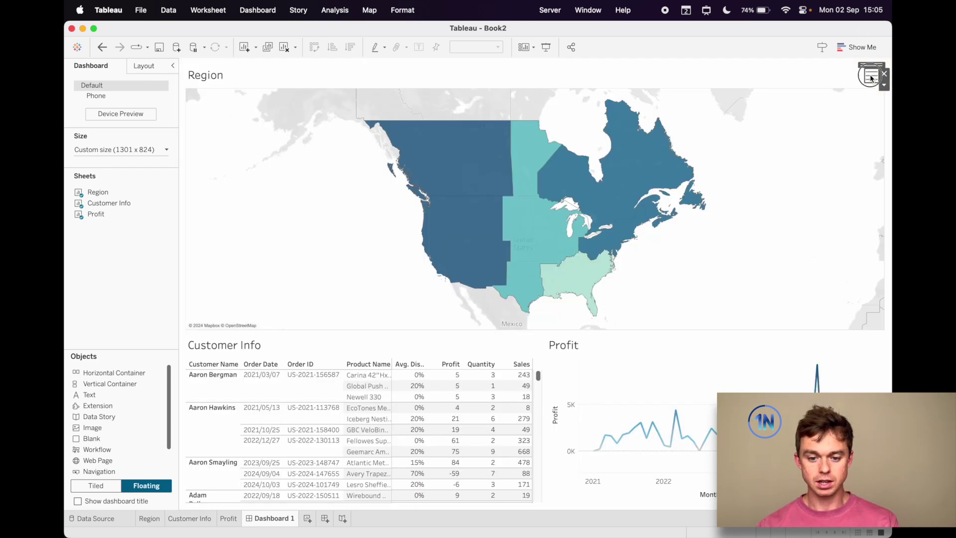
alt+click(871, 76)
alt+click(871, 77)
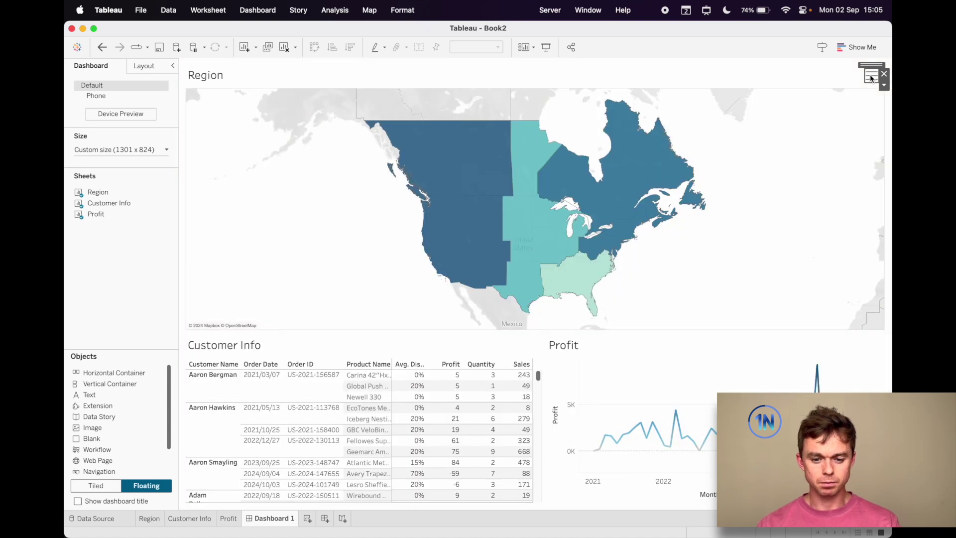
alt+click(871, 76)
alt+click(871, 76)
alt+click(871, 77)
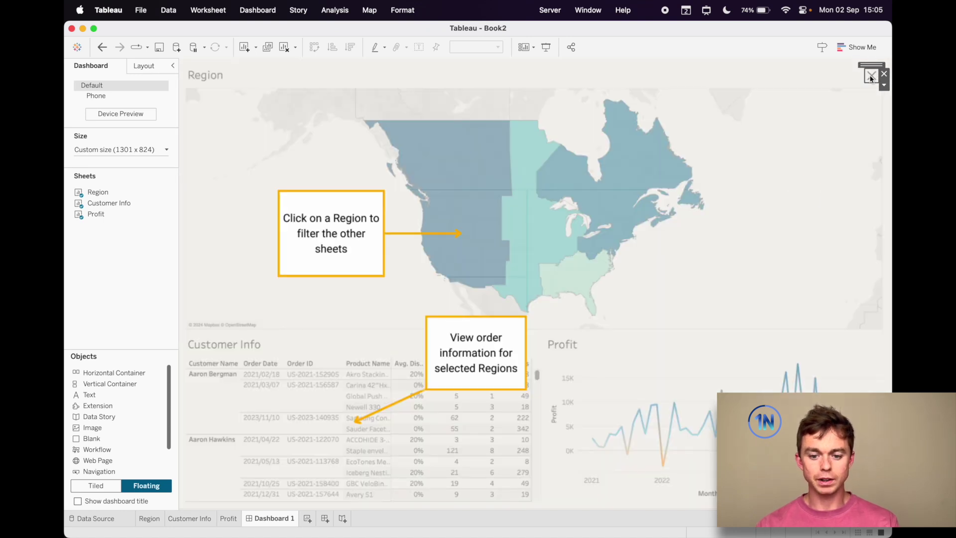
click(797, 208)
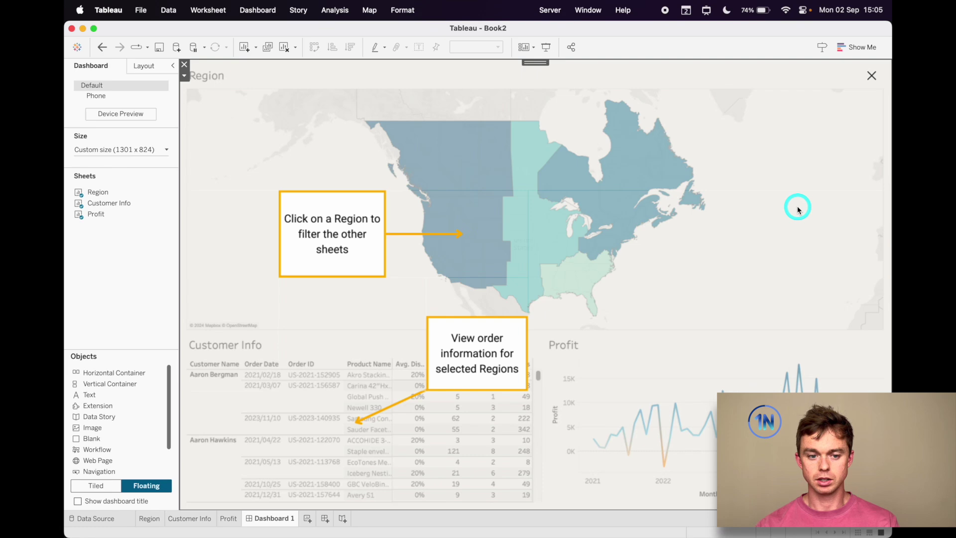
Keep toggling the overlay, clicking the map while it is hidden, and finish with it hidden.
alt+click(871, 77)
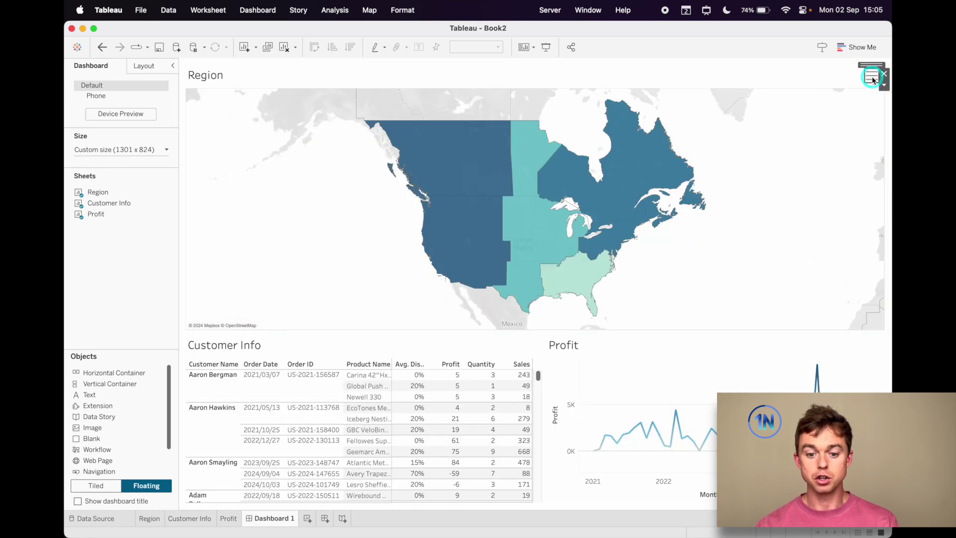
alt+click(871, 77)
alt+click(871, 77)
alt+click(871, 78)
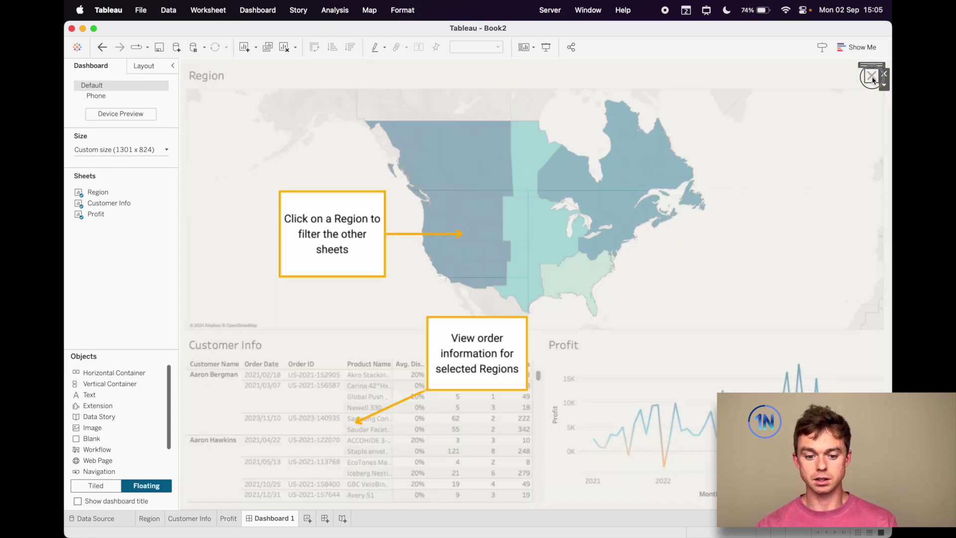
alt+click(871, 78)
alt+click(872, 78)
alt+click(872, 78)
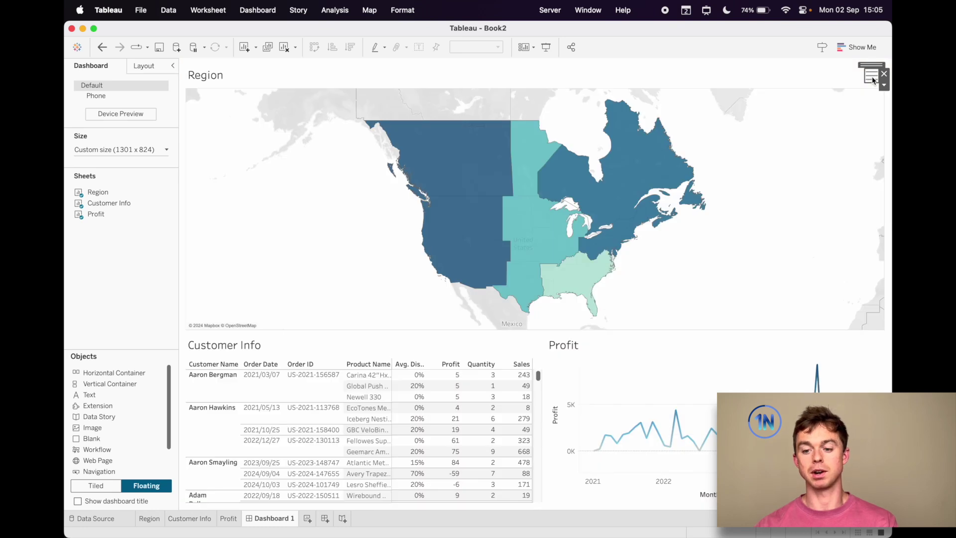
click(814, 266)
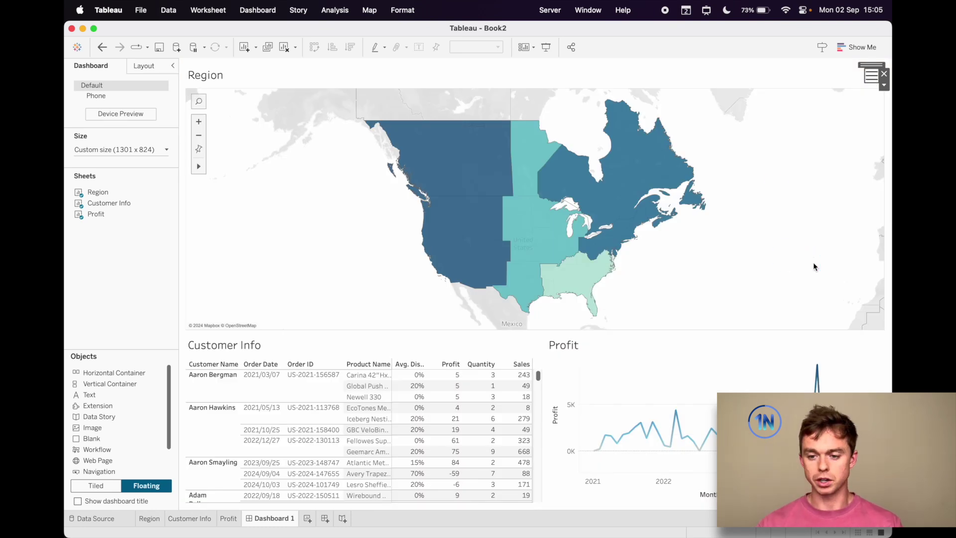
click(870, 78)
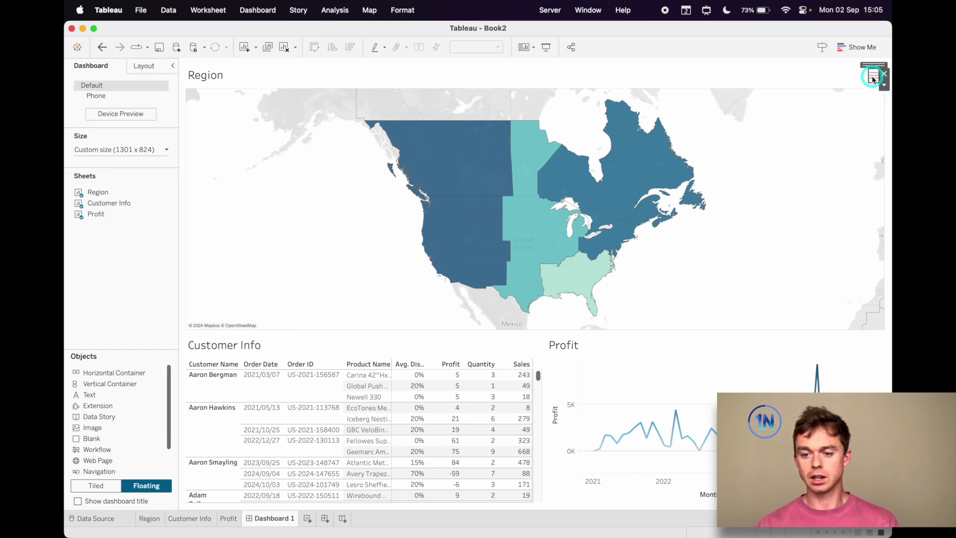
alt+click(872, 78)
alt+click(872, 78)
alt+click(873, 79)
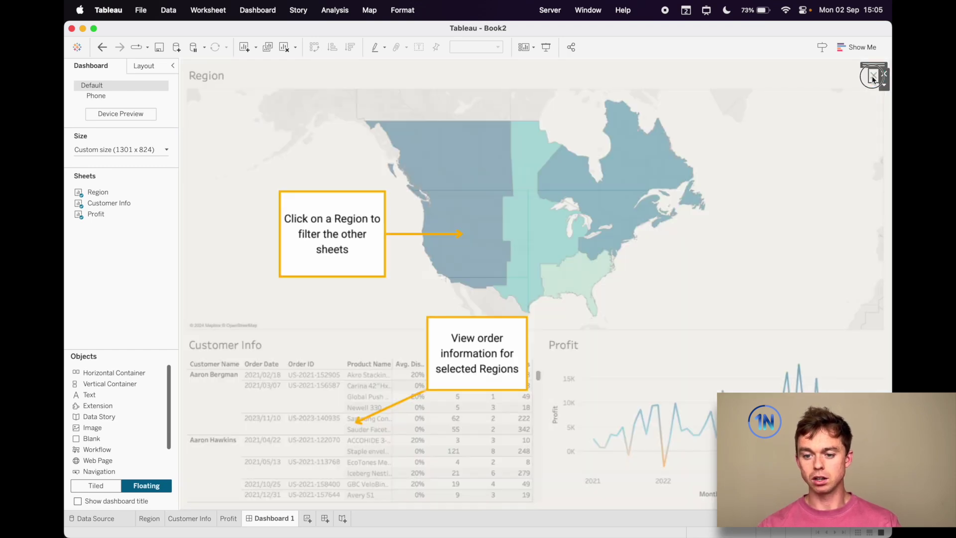
alt+click(872, 79)
alt+click(872, 78)
alt+click(872, 78)
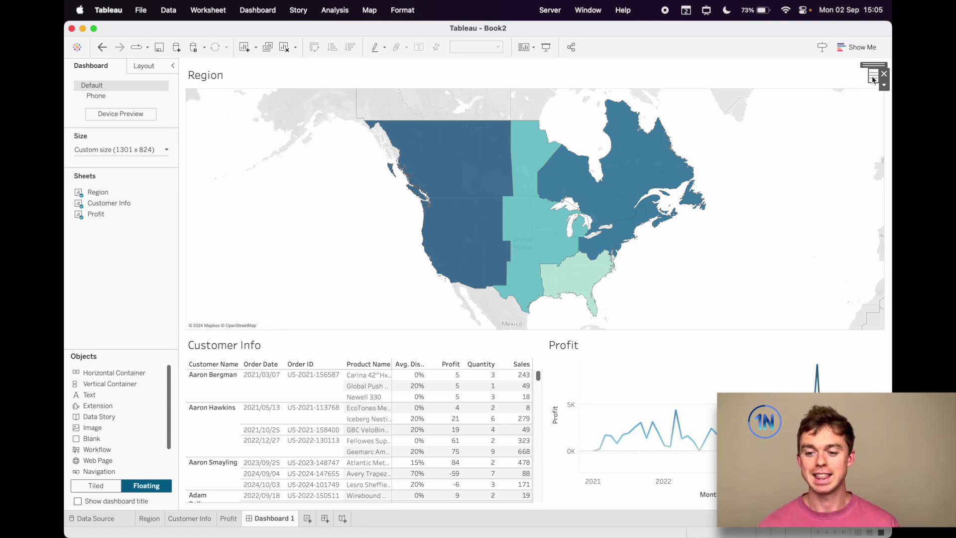
Open the show/hide button's Edit Button settings and compare the Item Shown and Item Hidden appearance.
click(884, 86)
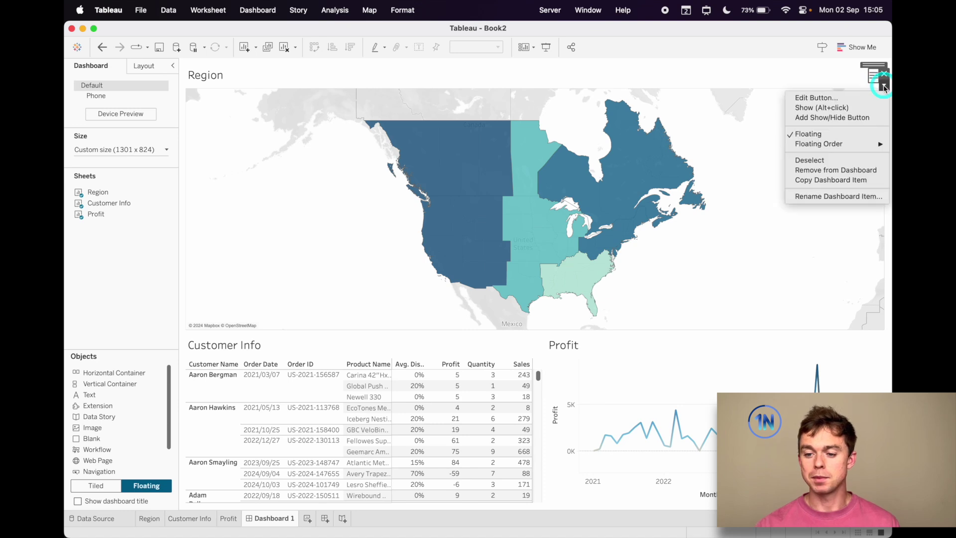
click(832, 97)
click(427, 271)
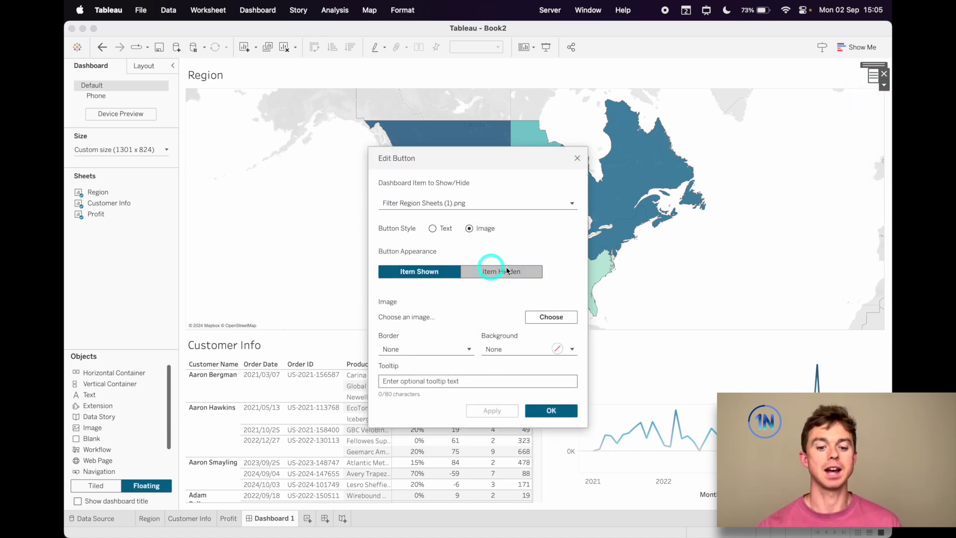
click(493, 272)
click(427, 273)
click(488, 272)
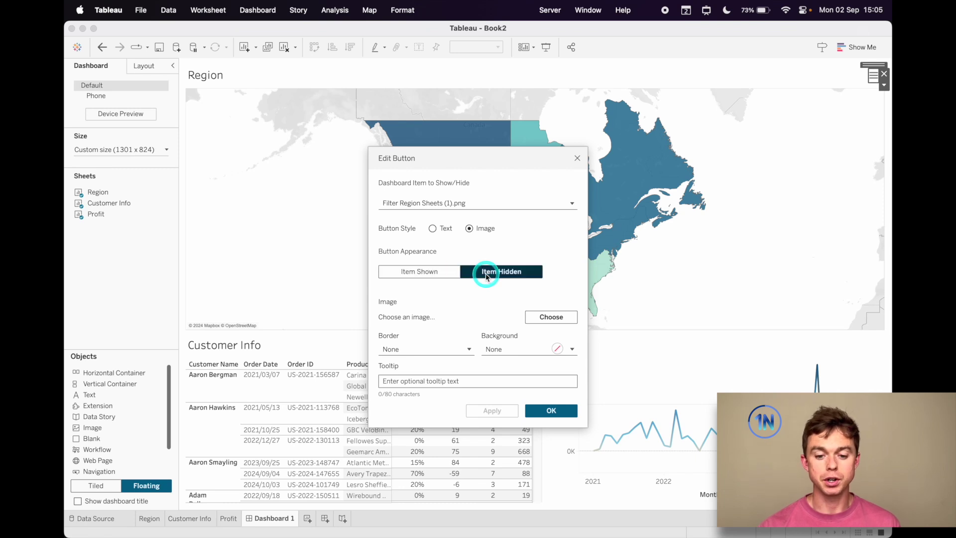
click(427, 272)
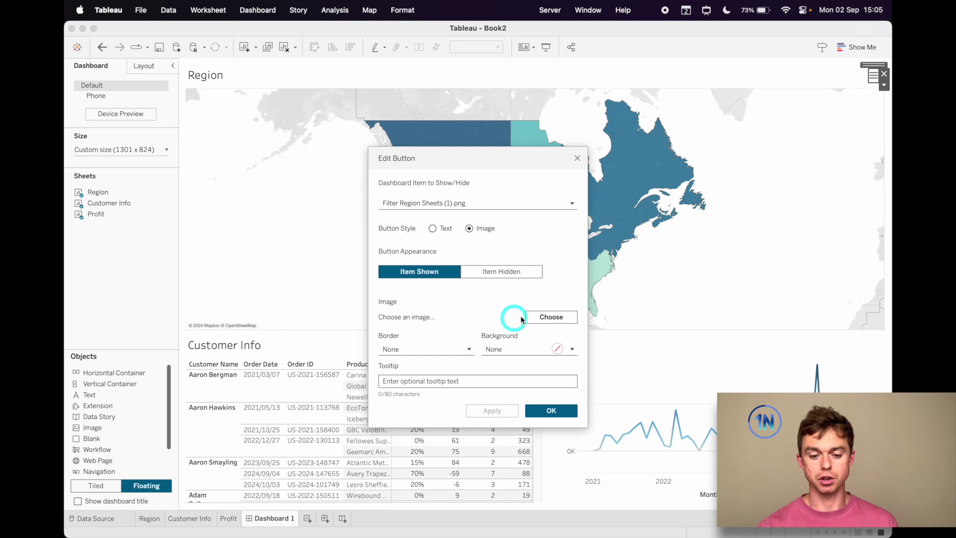
Set the Item Shown image to Alert icon.png from My Tableau Repository > Shapes > Icons.
click(554, 317)
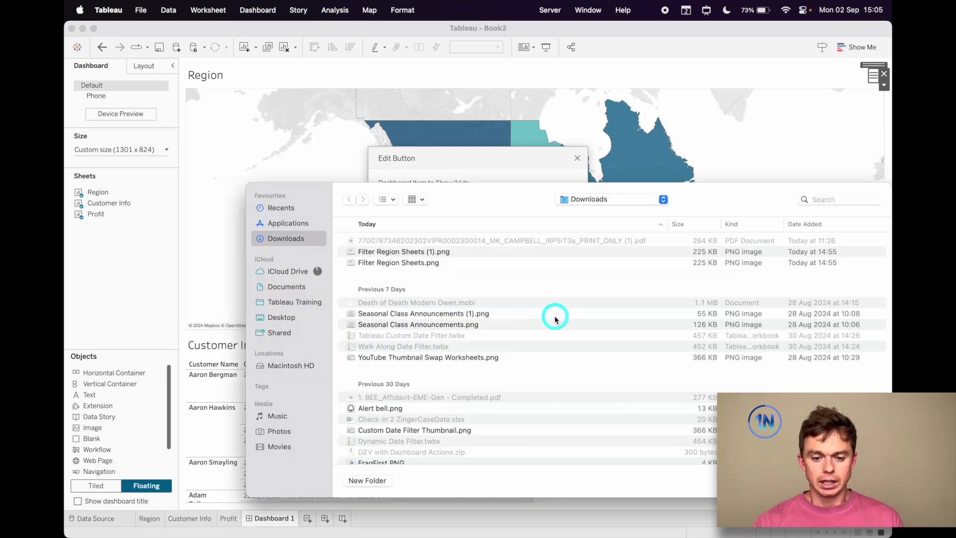
click(297, 288)
double_click(401, 242)
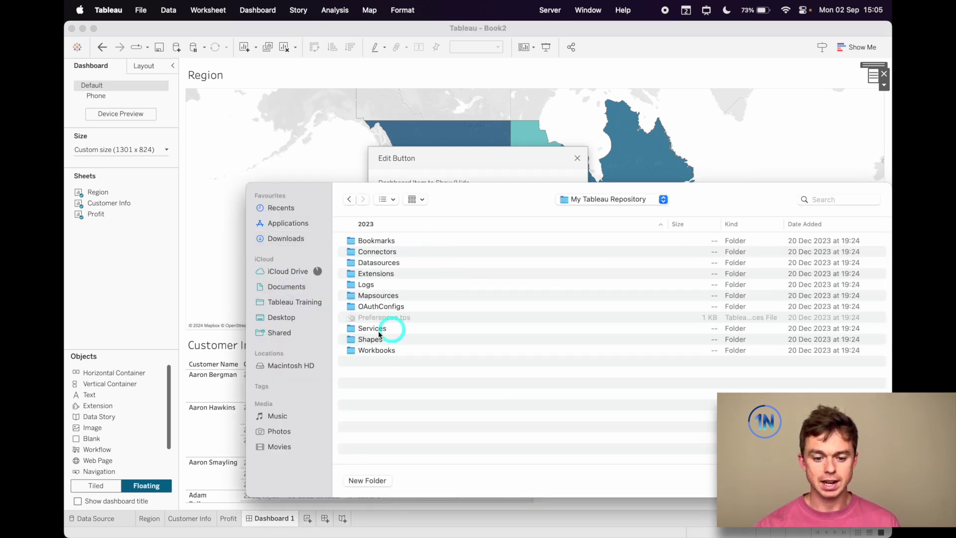
double_click(369, 335)
double_click(363, 240)
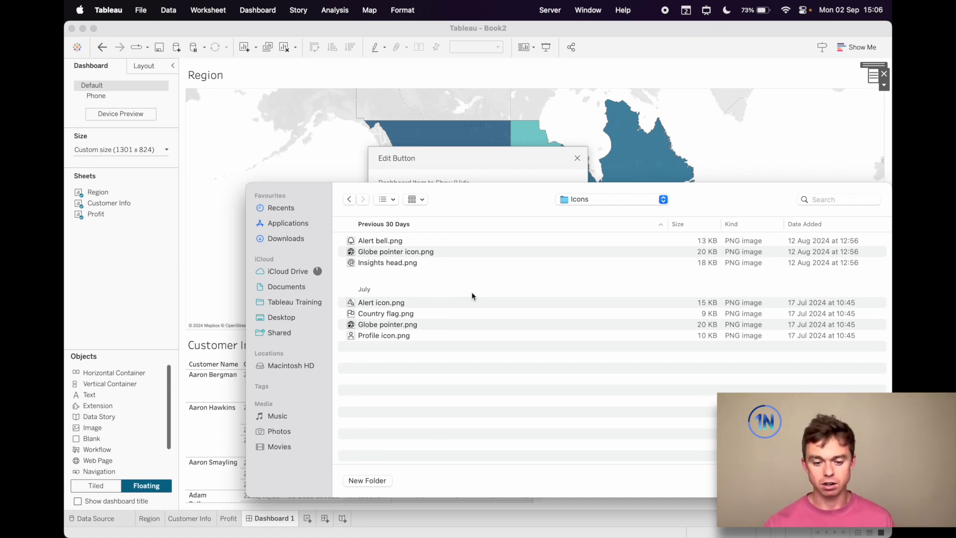
click(394, 302)
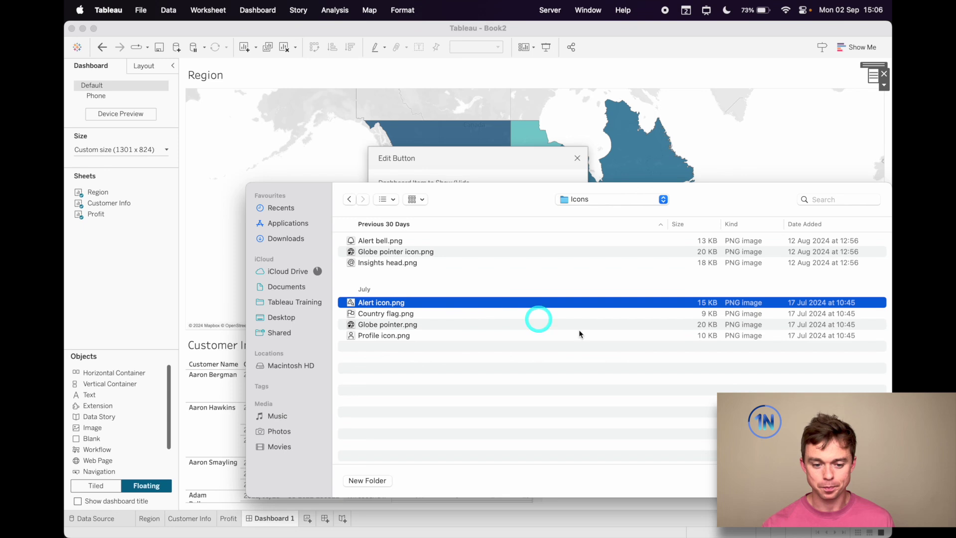
key(Return)
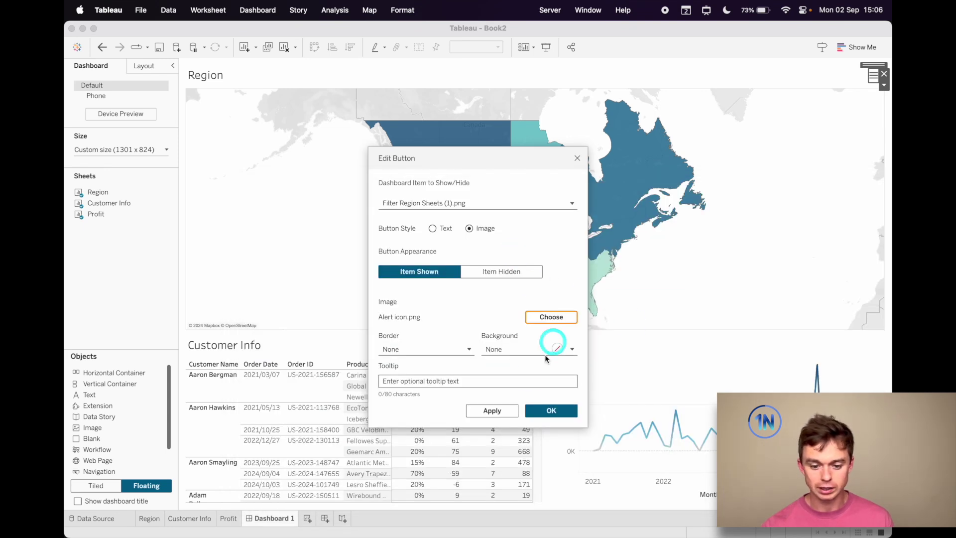
Set the button's Item Hidden image to Alert icon.png.
click(500, 411)
click(496, 272)
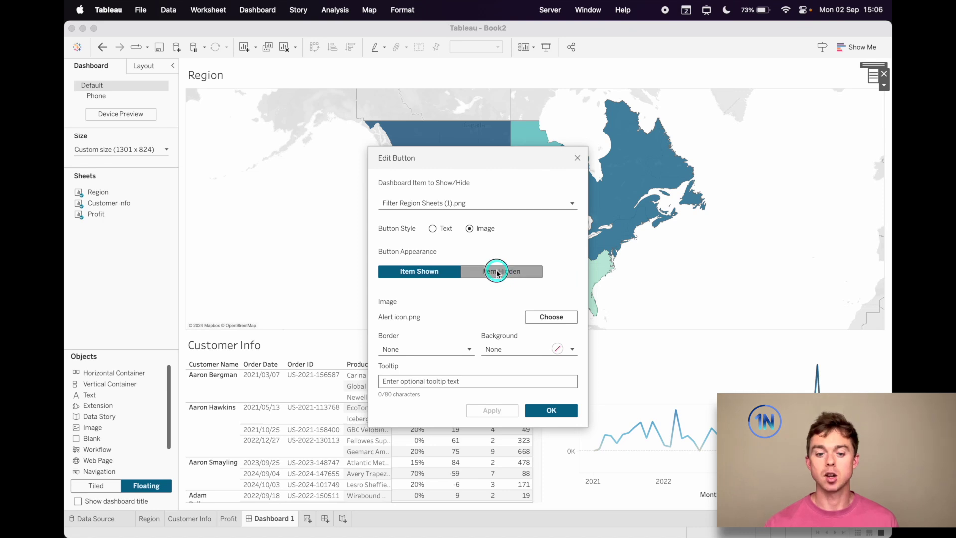
click(568, 319)
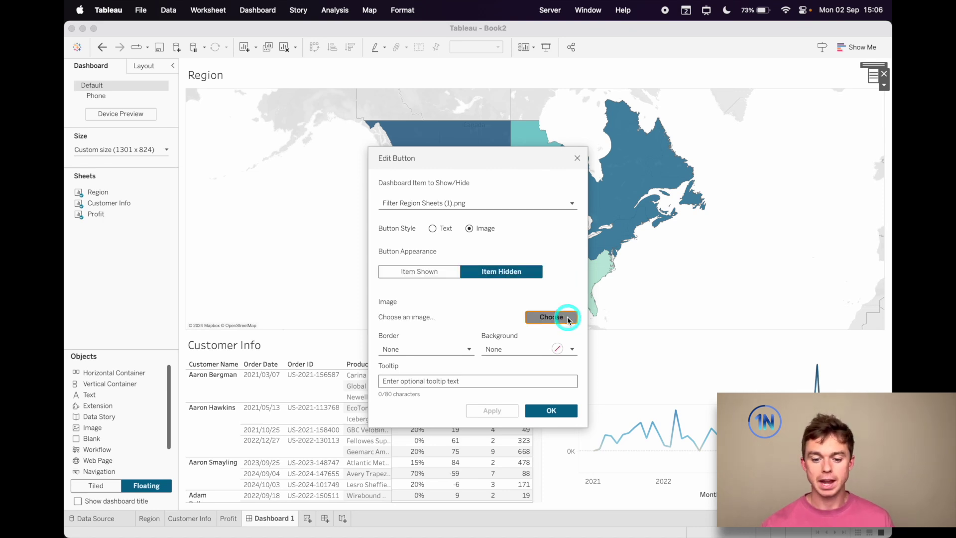
drag(473, 208, 423, 192)
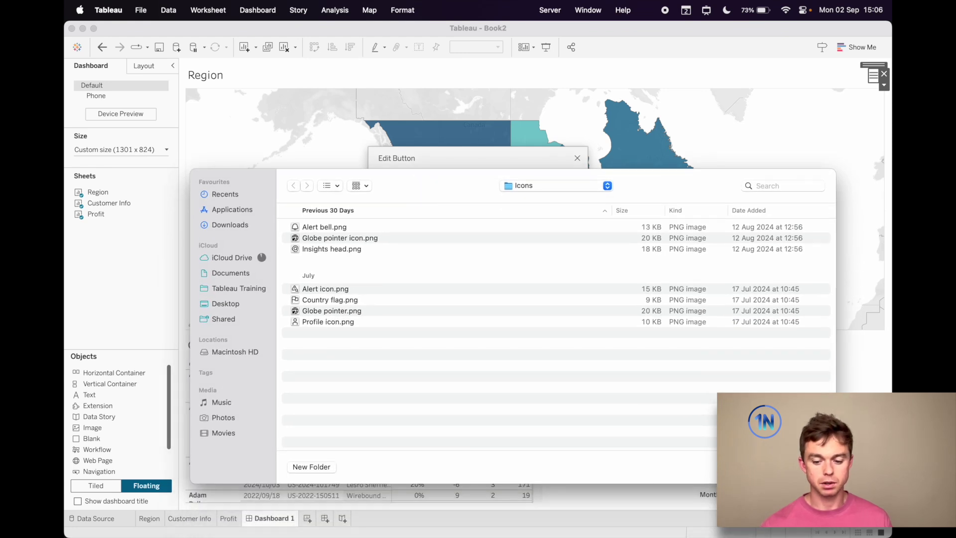
key(Escape)
click(559, 319)
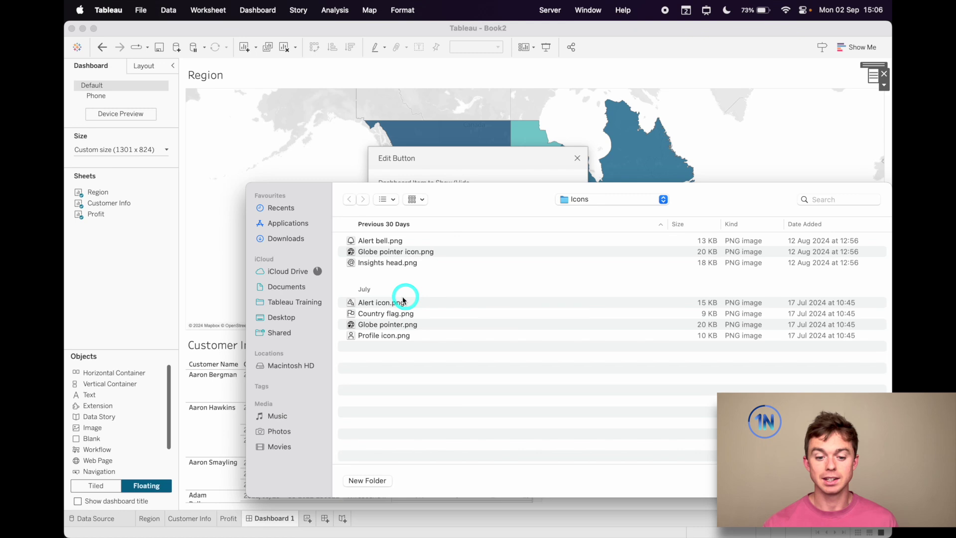
click(404, 302)
key(Return)
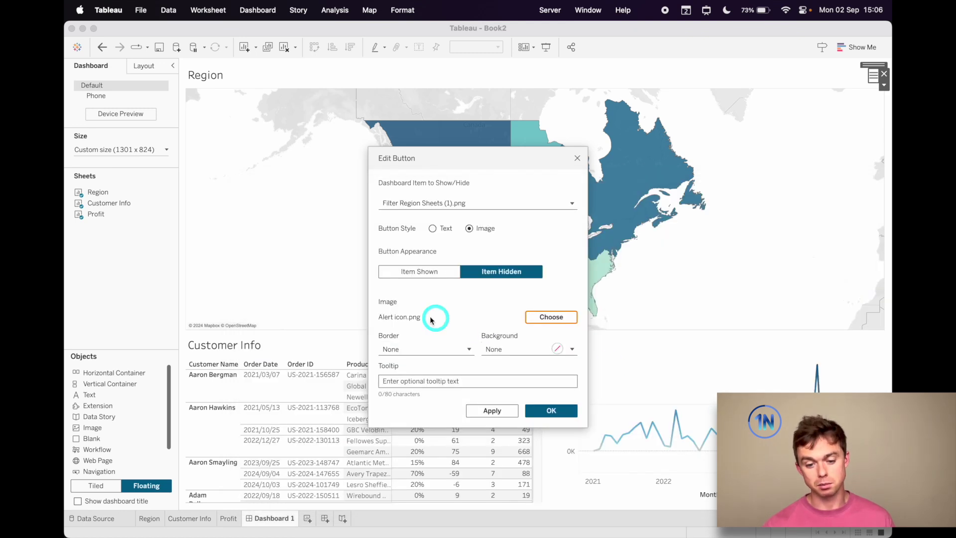
Set the Item Shown image to Globe pointer icon.png and confirm the button settings.
click(435, 271)
click(532, 317)
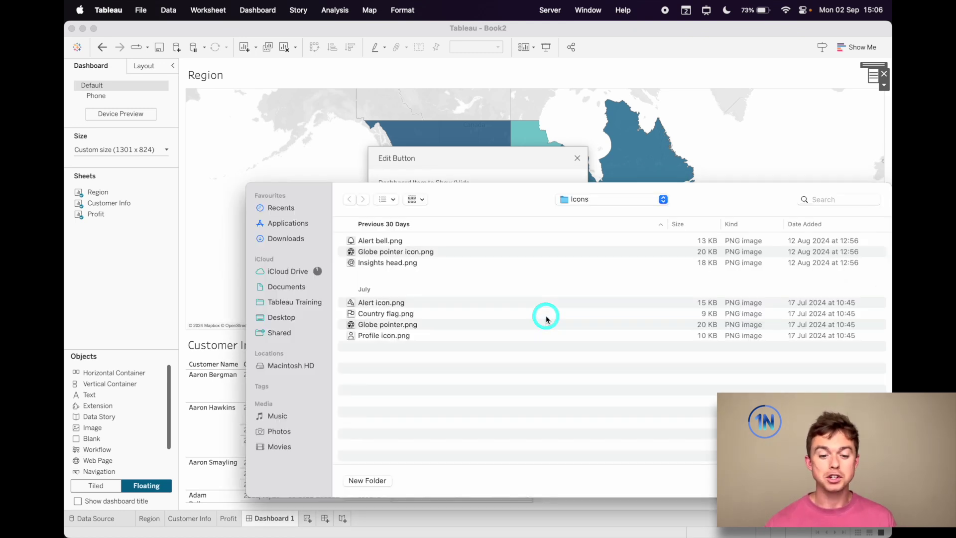
click(391, 252)
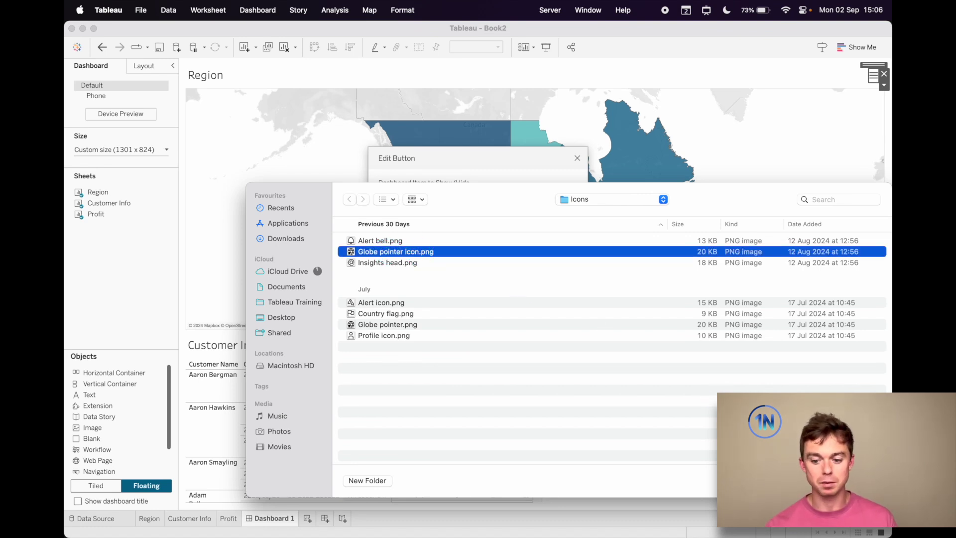
key(Return)
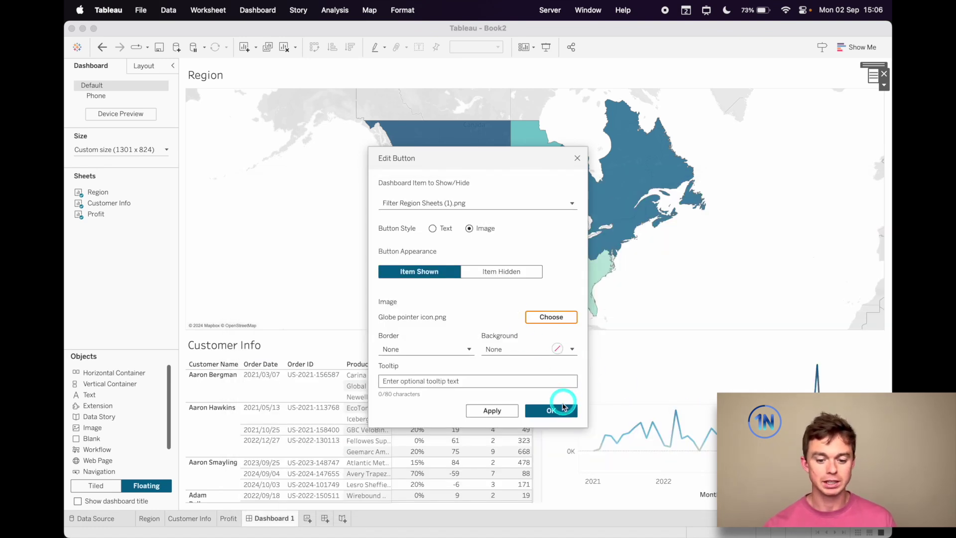
click(564, 407)
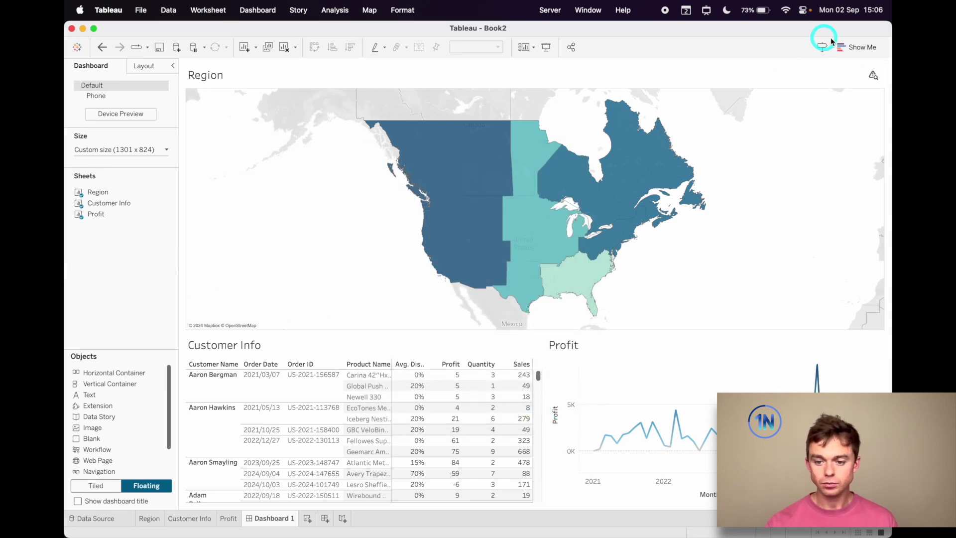
click(874, 77)
click(875, 77)
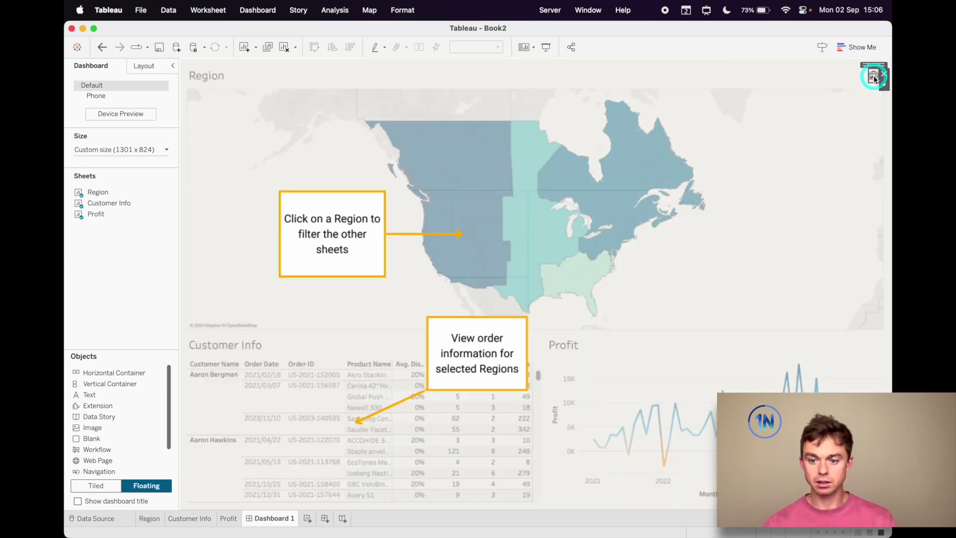
click(875, 79)
click(874, 78)
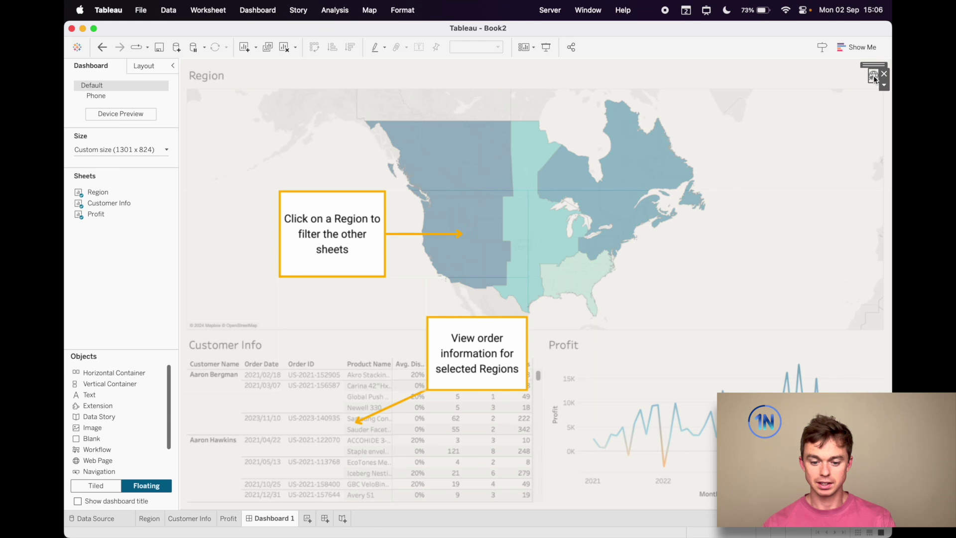
click(874, 78)
click(874, 78)
click(302, 265)
click(154, 264)
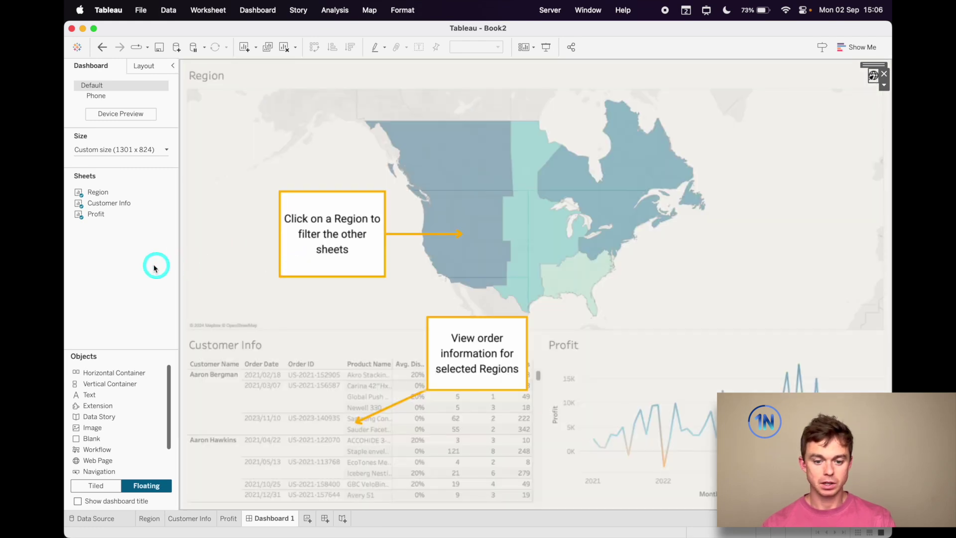
click(874, 78)
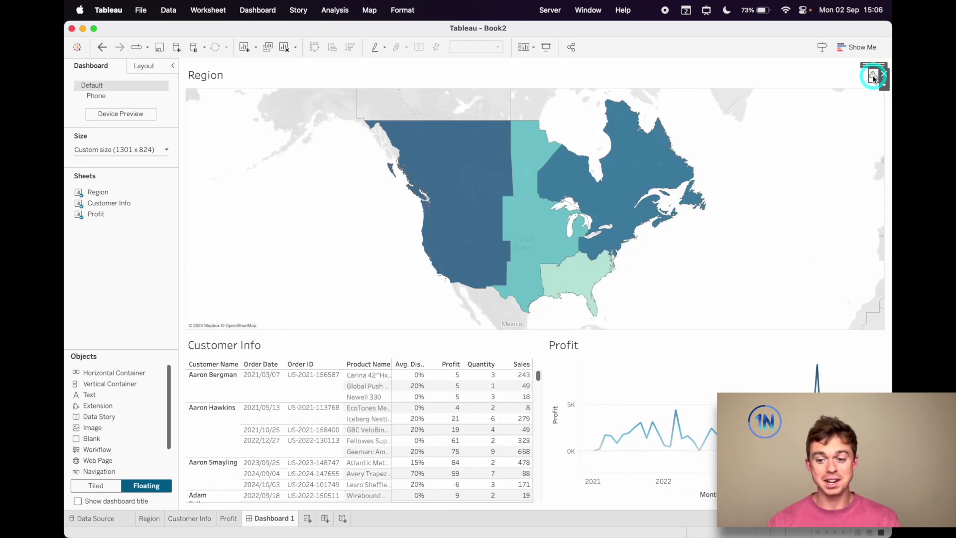
click(875, 78)
click(874, 78)
click(159, 323)
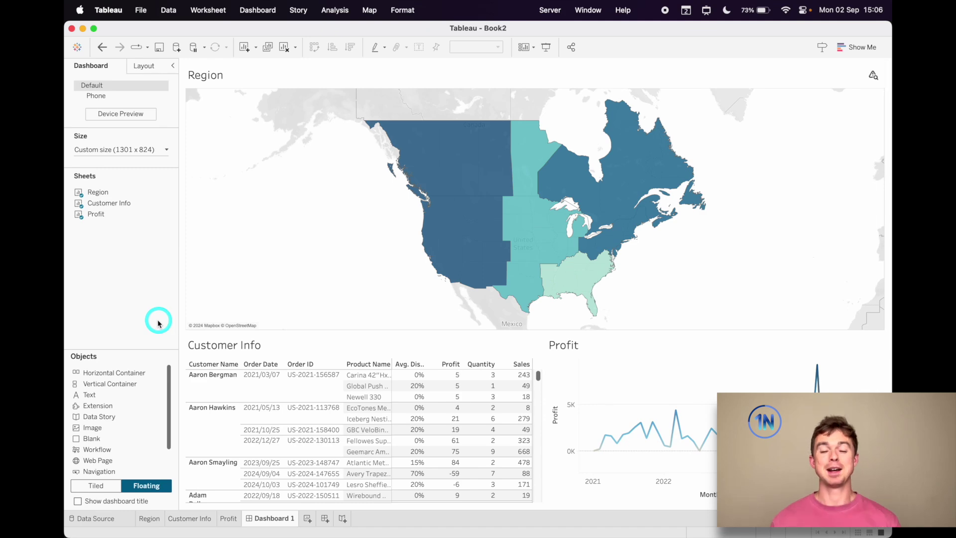